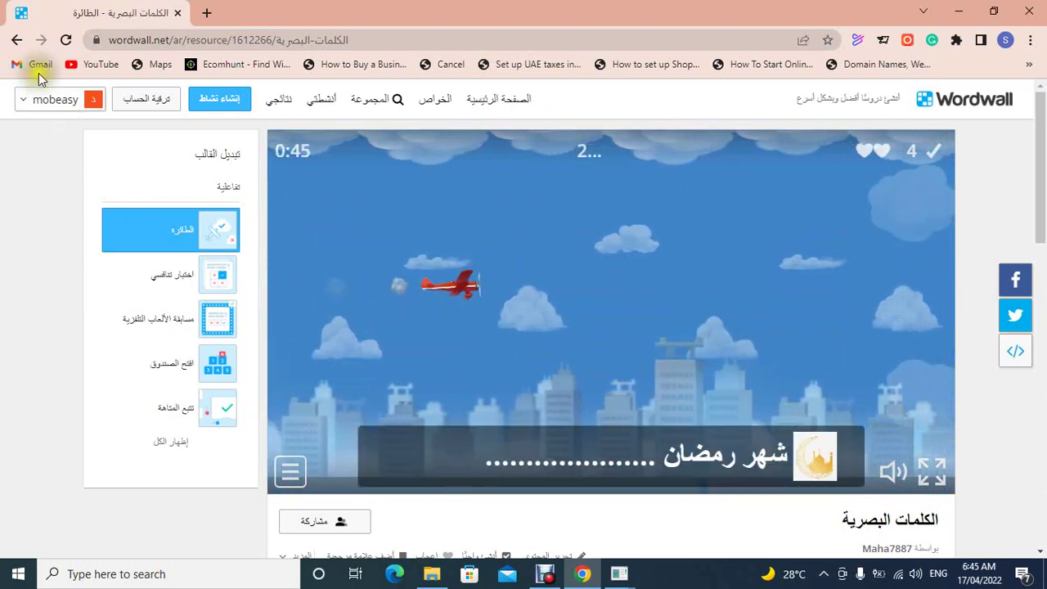
Step: Return to the airplane (الطائرة) template page and start creating a new activity with this template
left_click(17, 40)
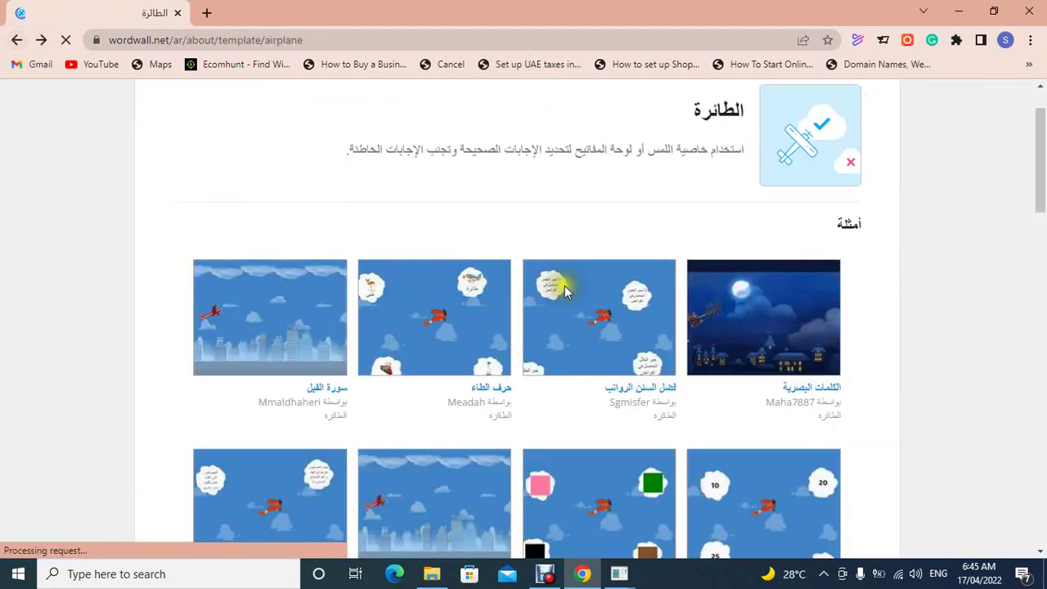
scroll(857, 339, "up", 1)
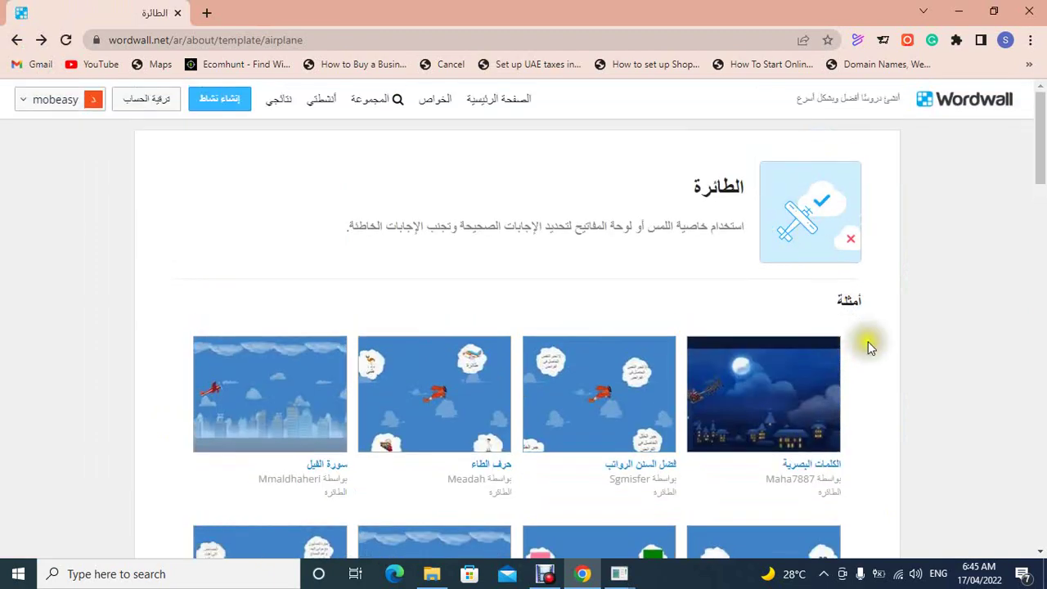
scroll(870, 344, "down", 10)
scroll(872, 351, "down", 7)
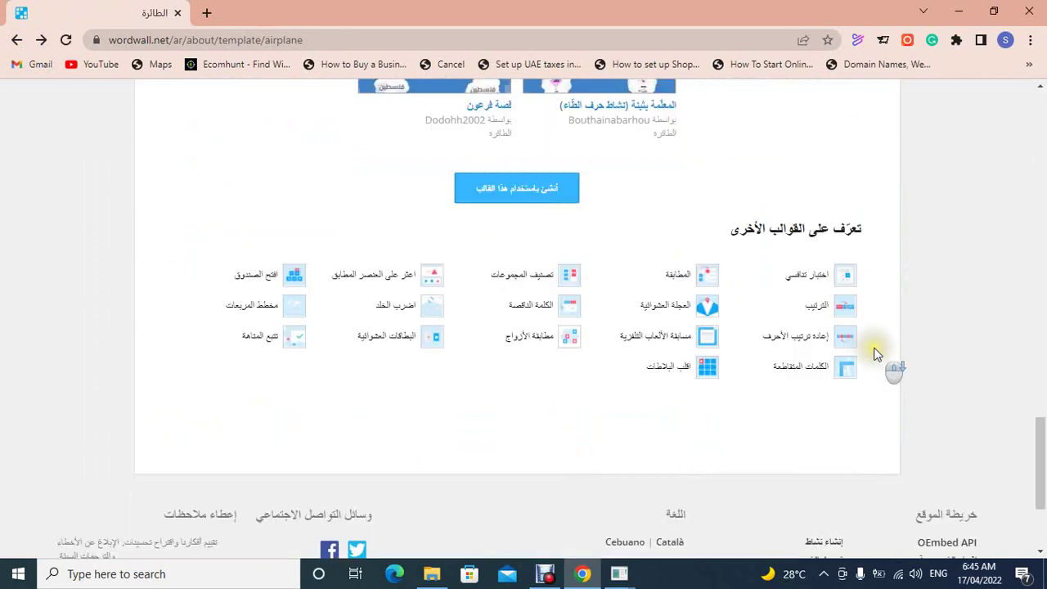
scroll(872, 351, "up", 3)
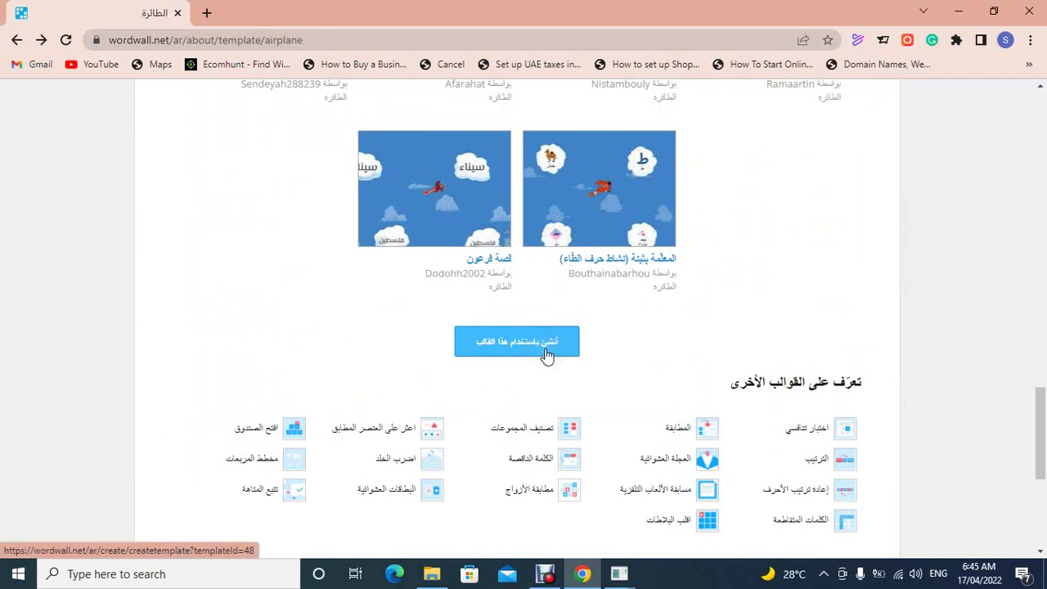
left_click(547, 355)
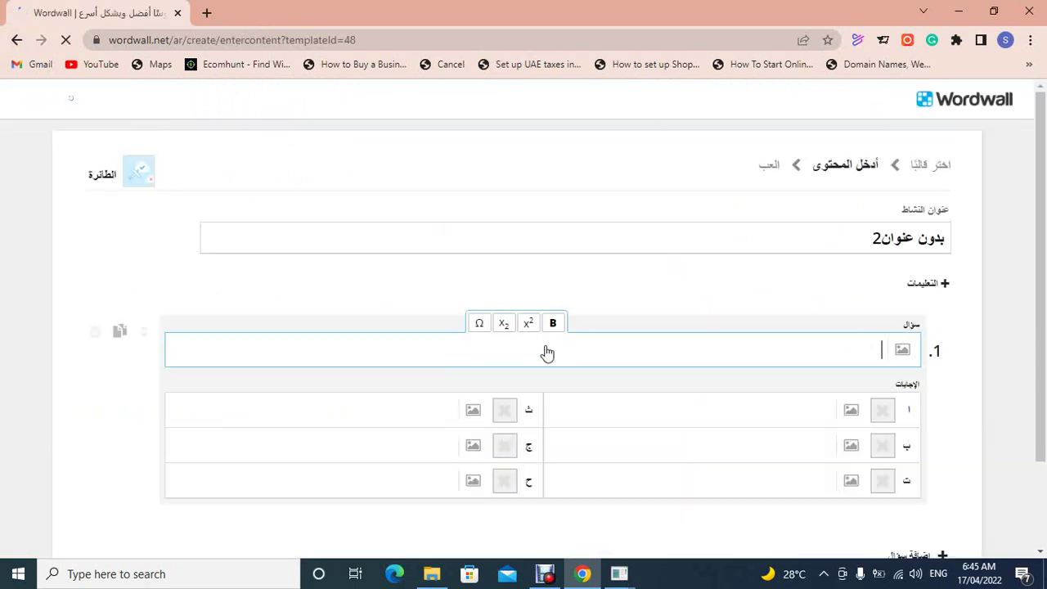
Step: Replace the activity title with "لعبة الطائرة"
scroll(982, 294, "down", 1)
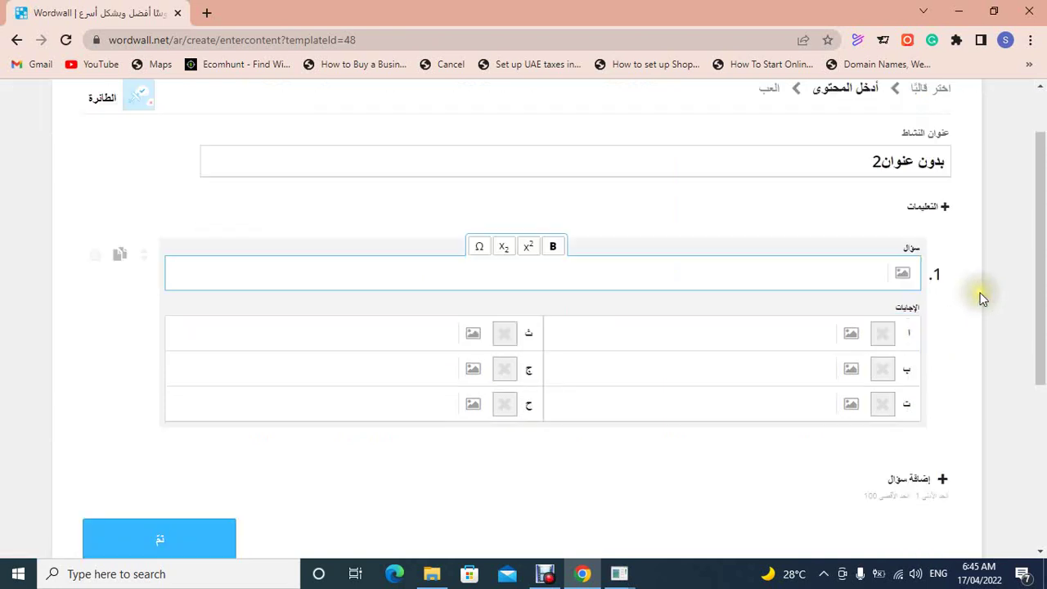
scroll(986, 294, "up", 1)
left_click_drag(848, 234, 986, 236)
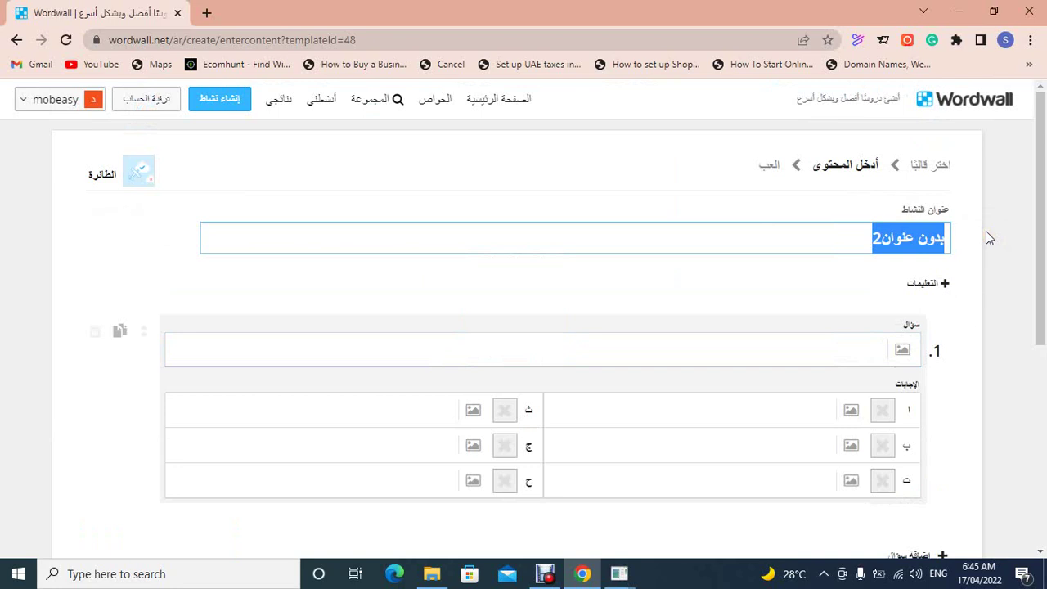
type("gufm")
key("BackSpace")
key("BackSpace")
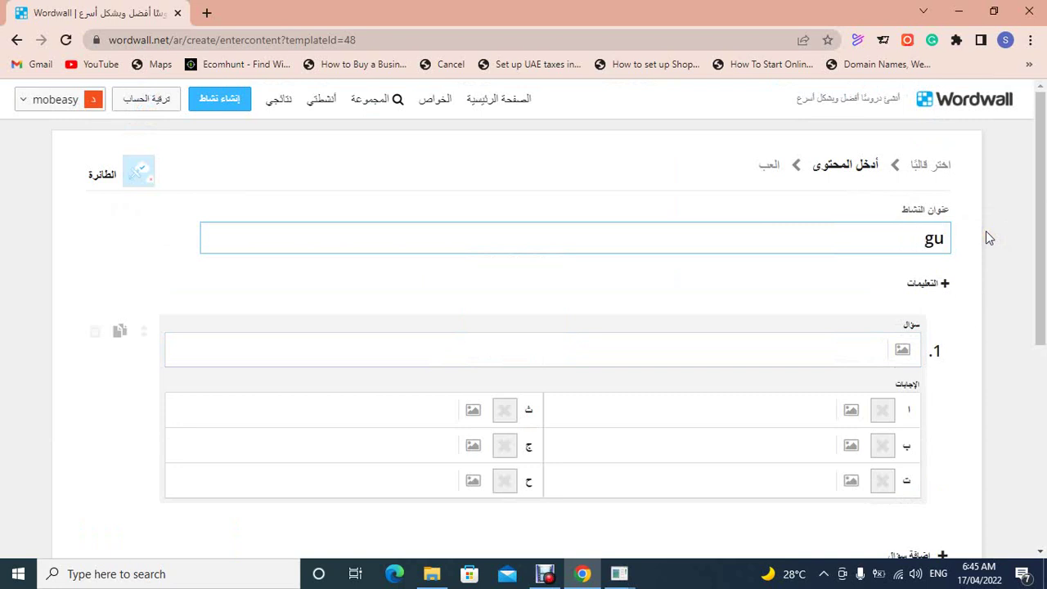
key("BackSpace")
key("BackSpace")
key("alt+shift")
type("لعبة الطائ")
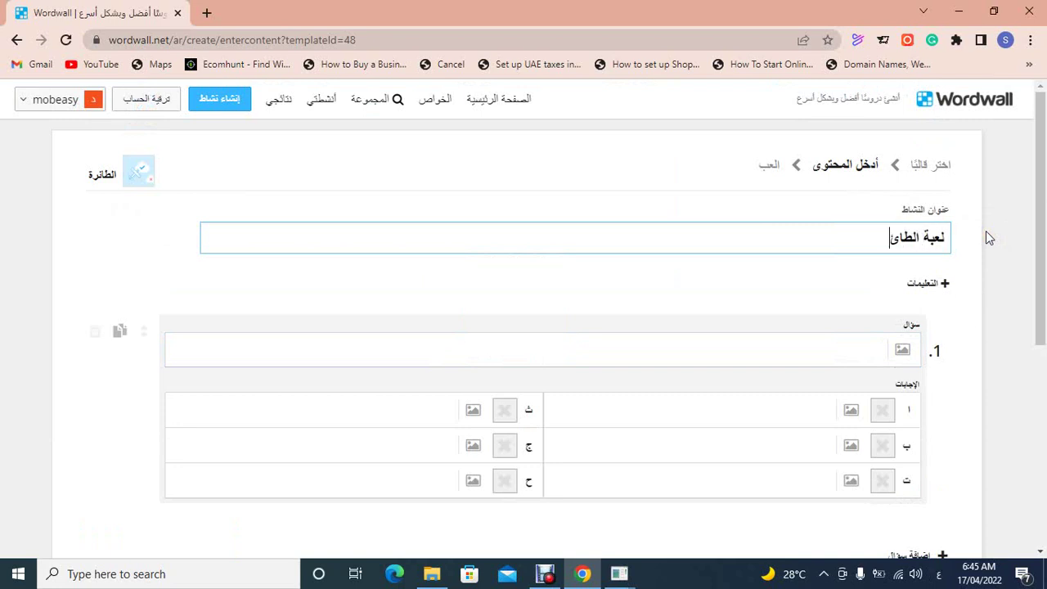
type("رة")
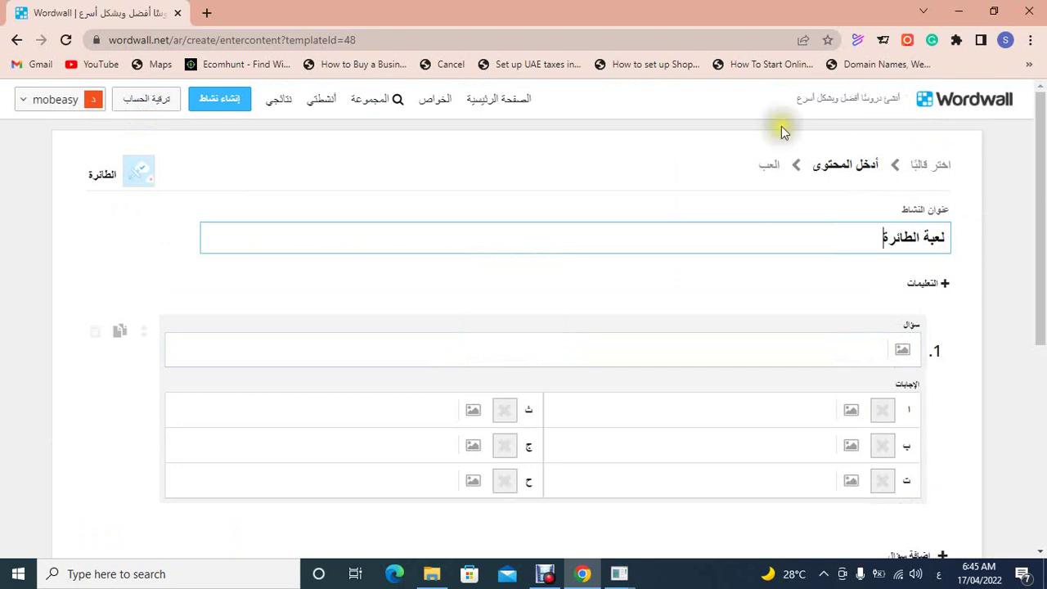
scroll(785, 319, "down", 2)
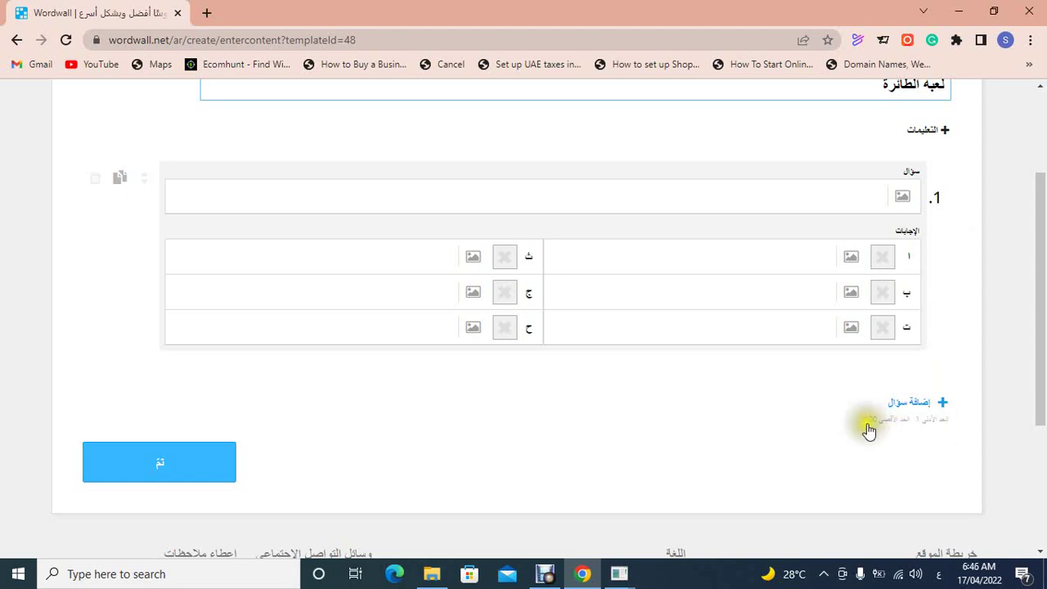
scroll(869, 421, "down", 3)
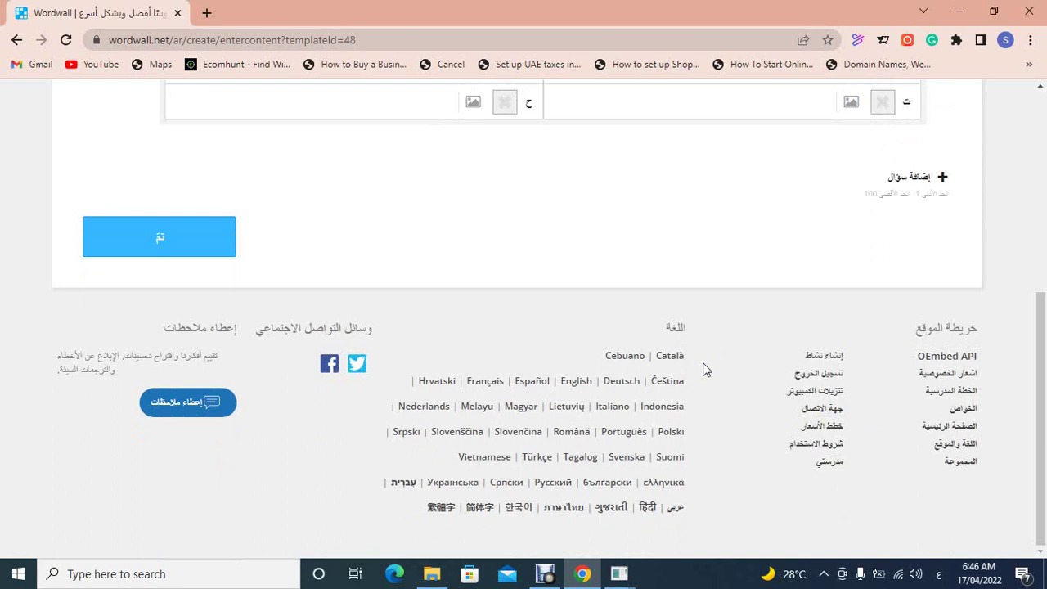
scroll(706, 370, "up", 5)
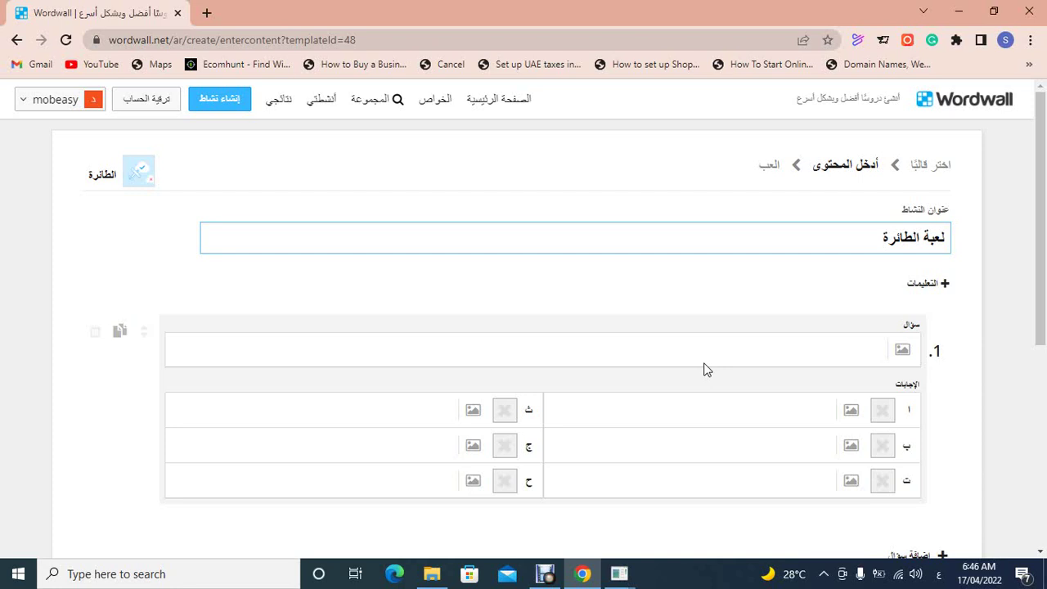
left_click(1043, 391)
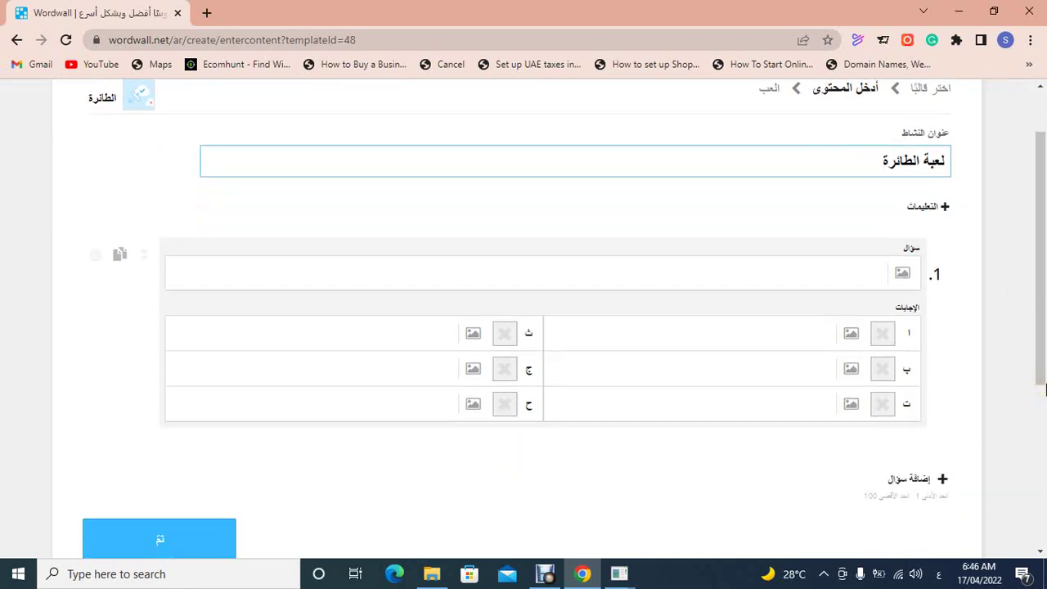
left_click(902, 275)
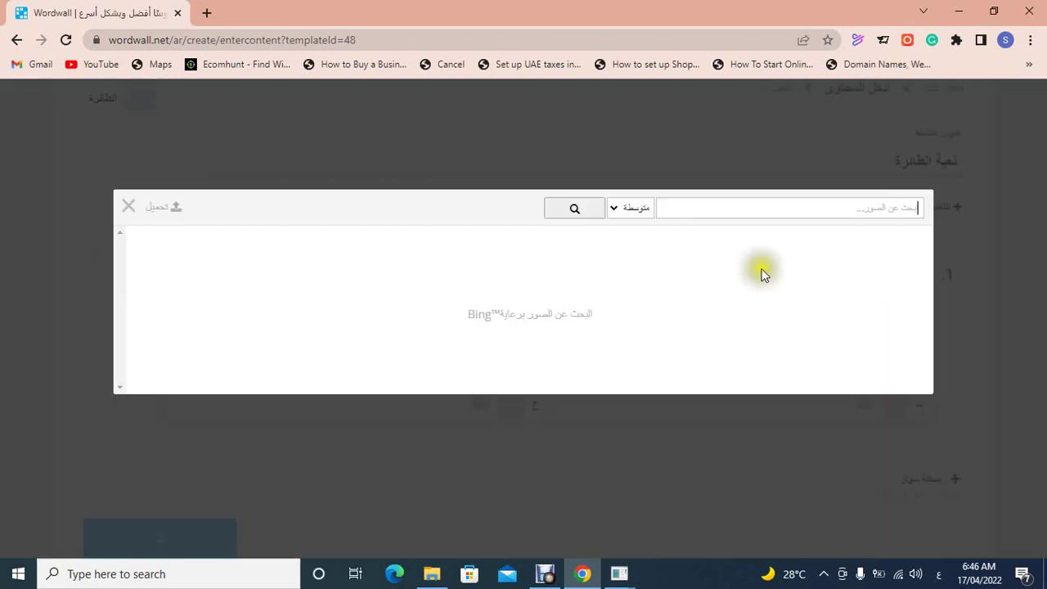
left_click(751, 208)
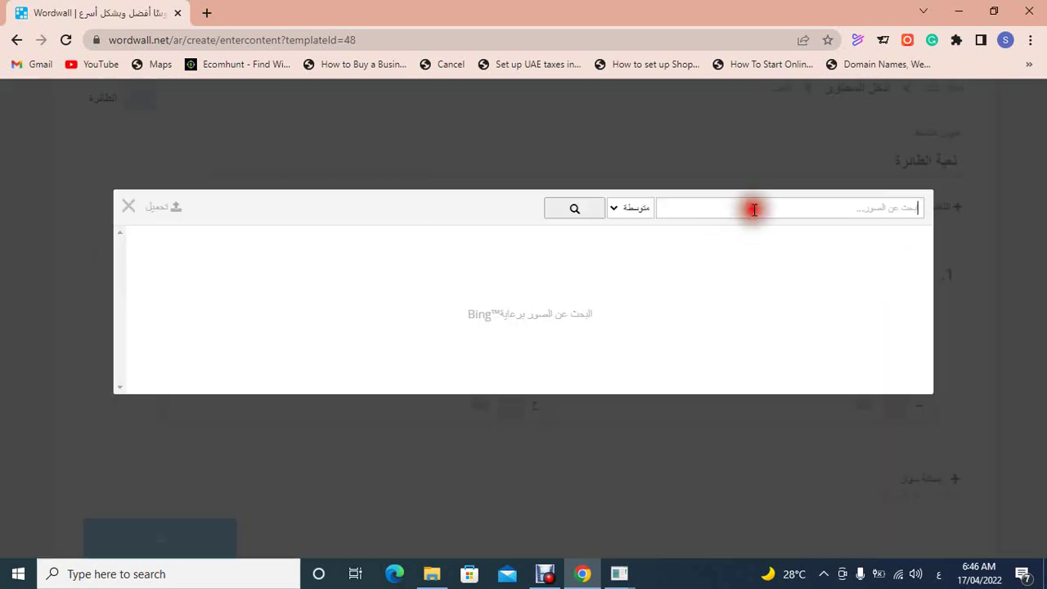
left_click(122, 210)
Step: Enter "ما هو افضل بروتين للجسم" as the text of question 1
left_click(795, 273)
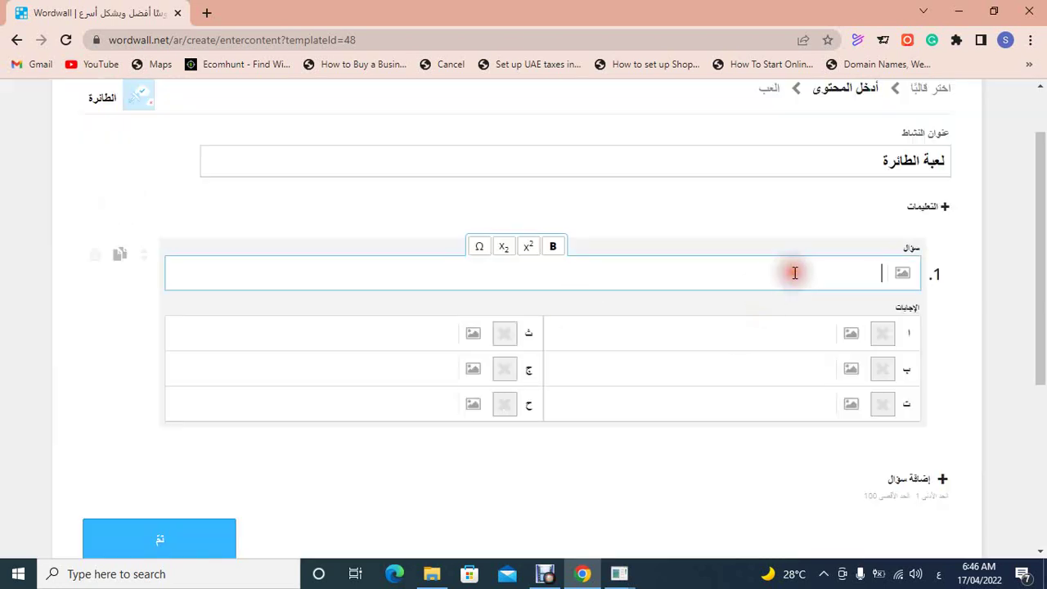
type("ما هو")
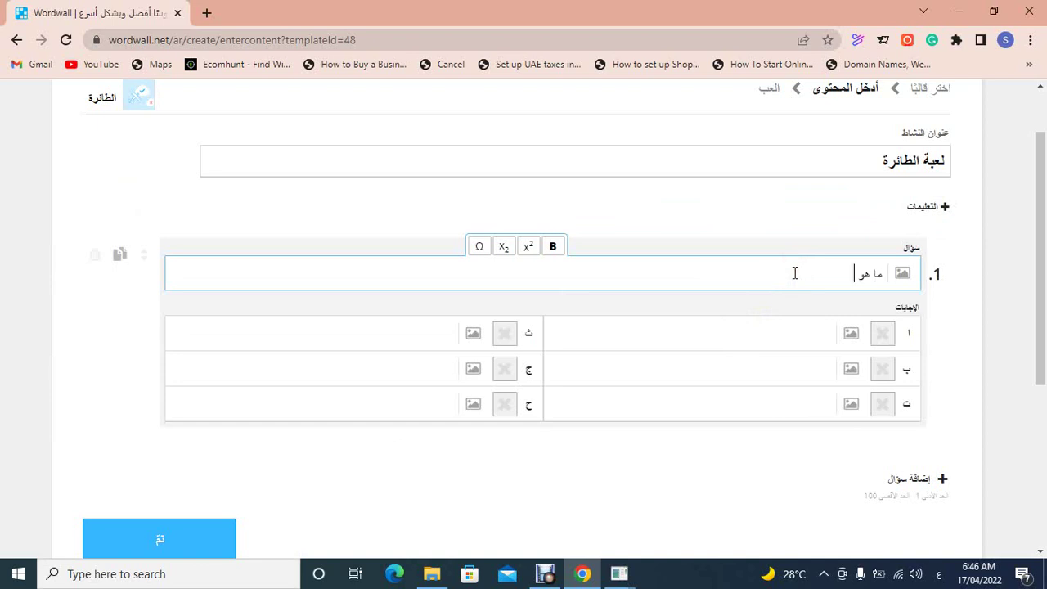
type(" افضل")
type(" مشروع")
key("BackSpace")
key("BackSpace")
key("BackSpace")
key("BackSpace")
type("عصير البصر")
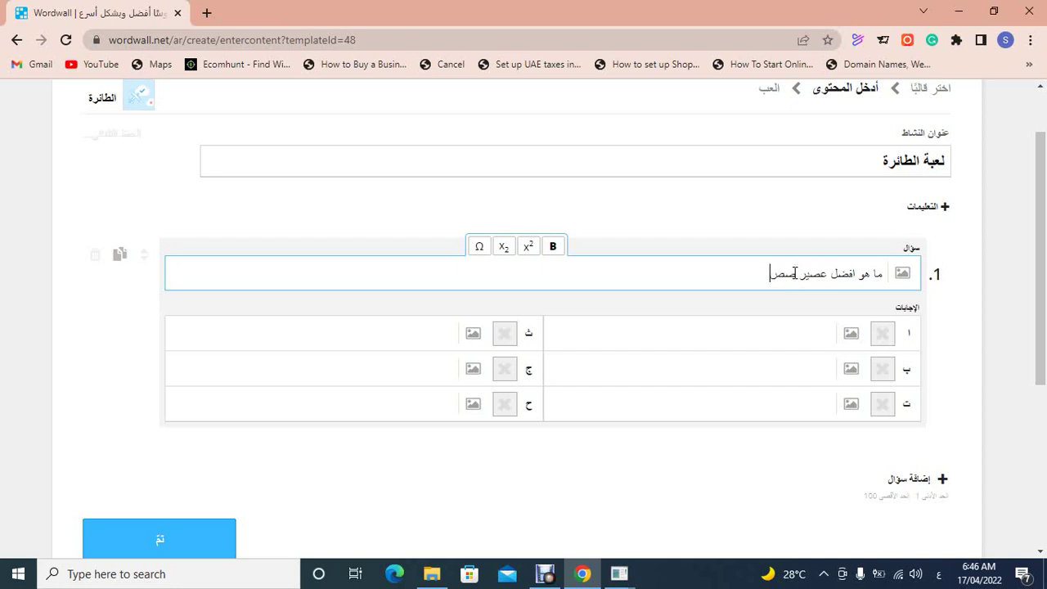
key("BackSpace")
key("BackSpace")
key("BackSpace")
key("BackSpace")
key("BackSpace")
key("BackSpace")
key("BackSpace")
type("روتين للجسم")
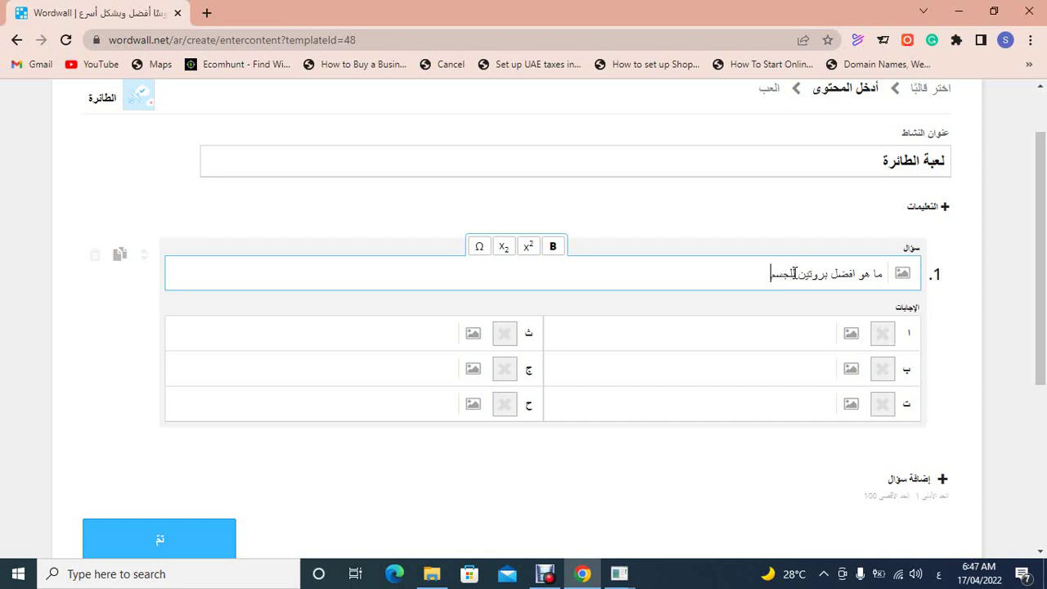
Step: Search for pictures of "بروتين ب 12" for the first answer of question 1, browse them and close the image search
left_click(851, 334)
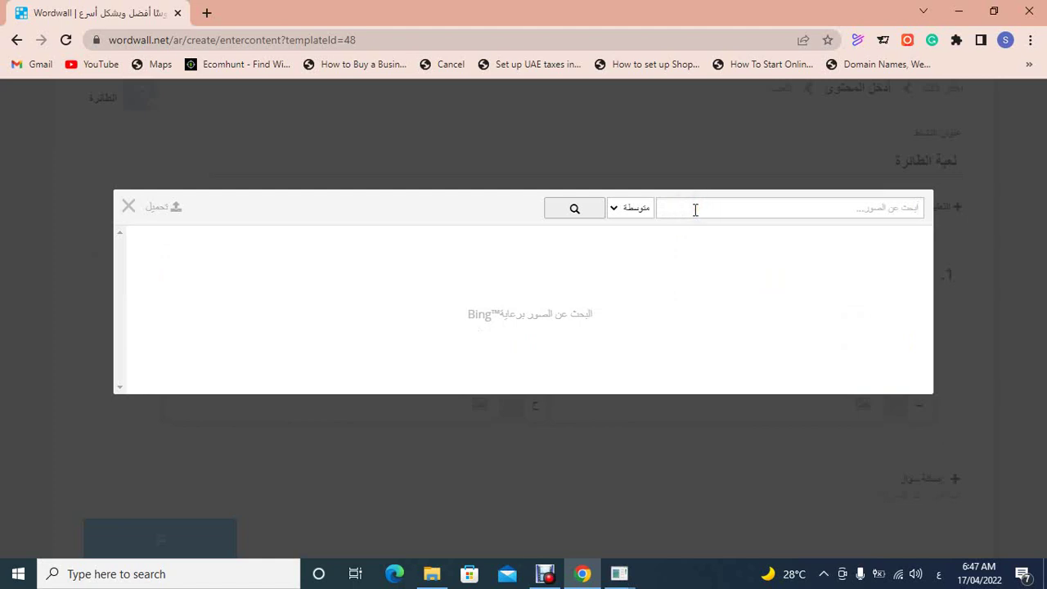
type("بروتين ب 12")
key("Return")
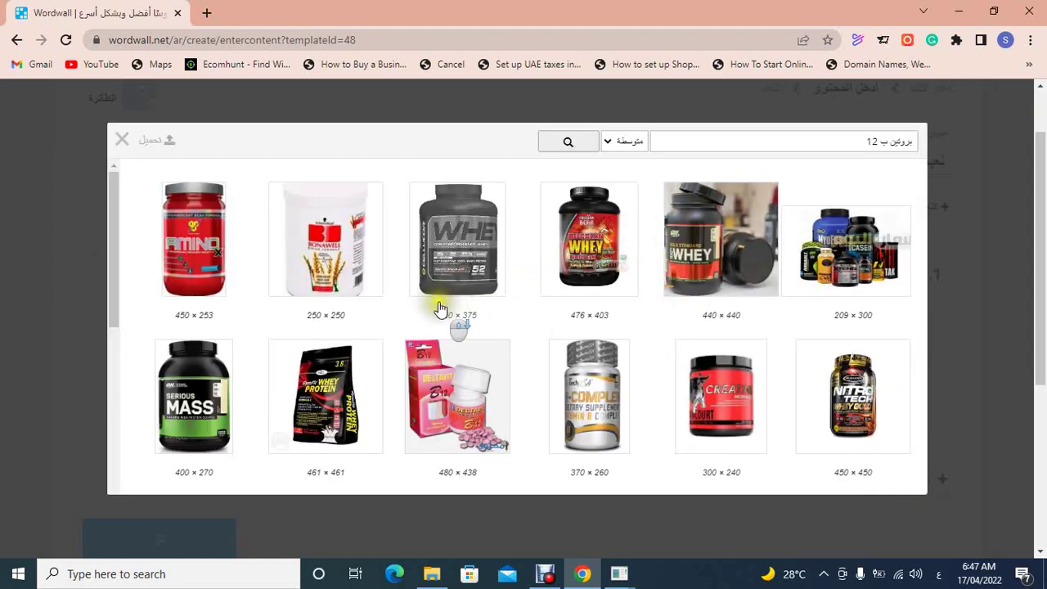
scroll(559, 309, "down", 3)
scroll(564, 311, "down", 3)
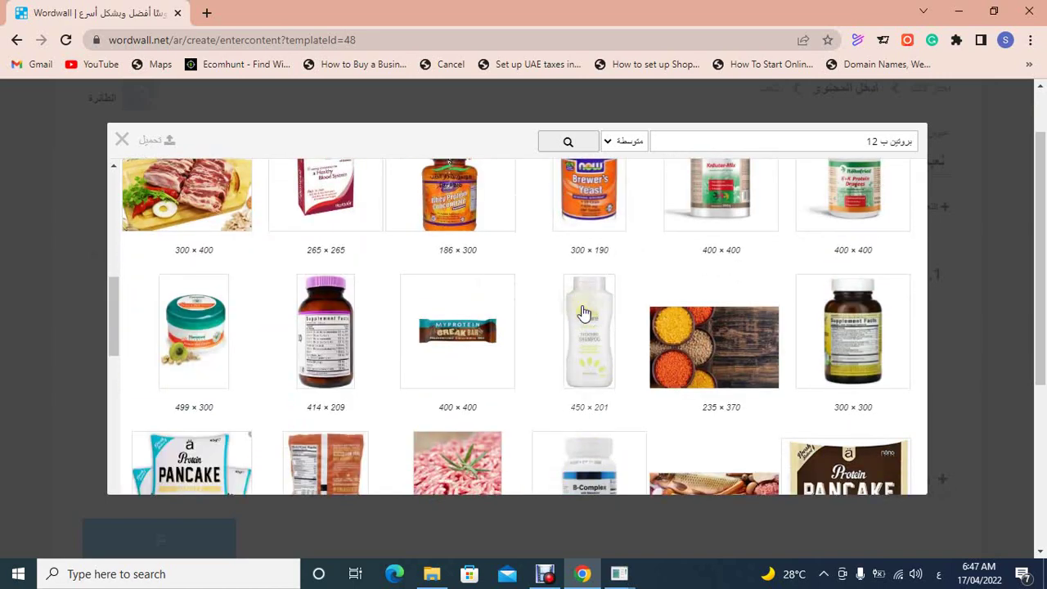
scroll(585, 313, "down", 5)
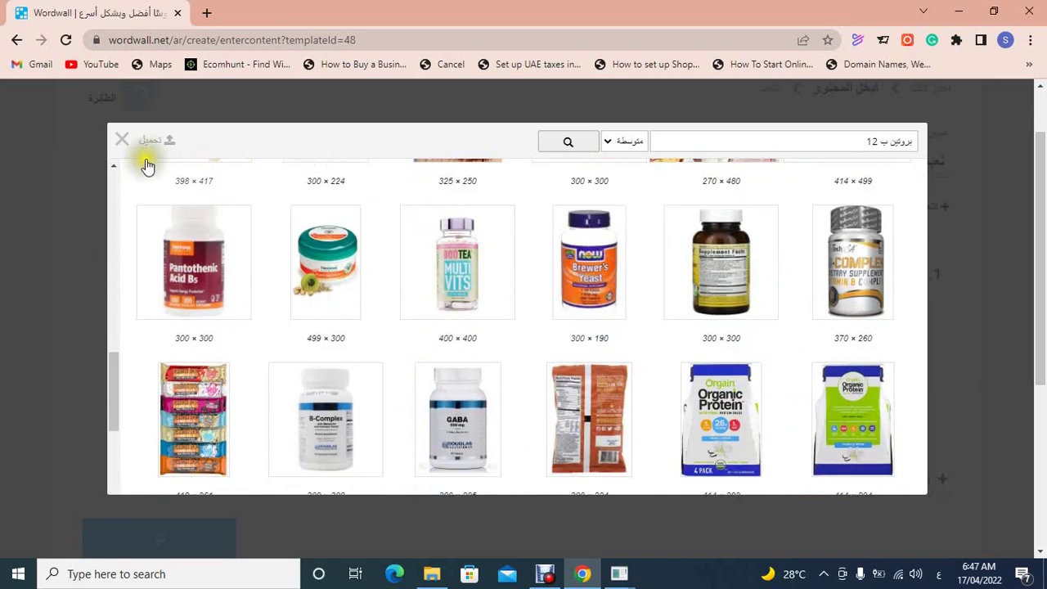
left_click(126, 139)
Step: Fill in the first three answers of question 1 with "بروتين ب 12", "بروتين أ" and "بورتين ب"
left_click(792, 338)
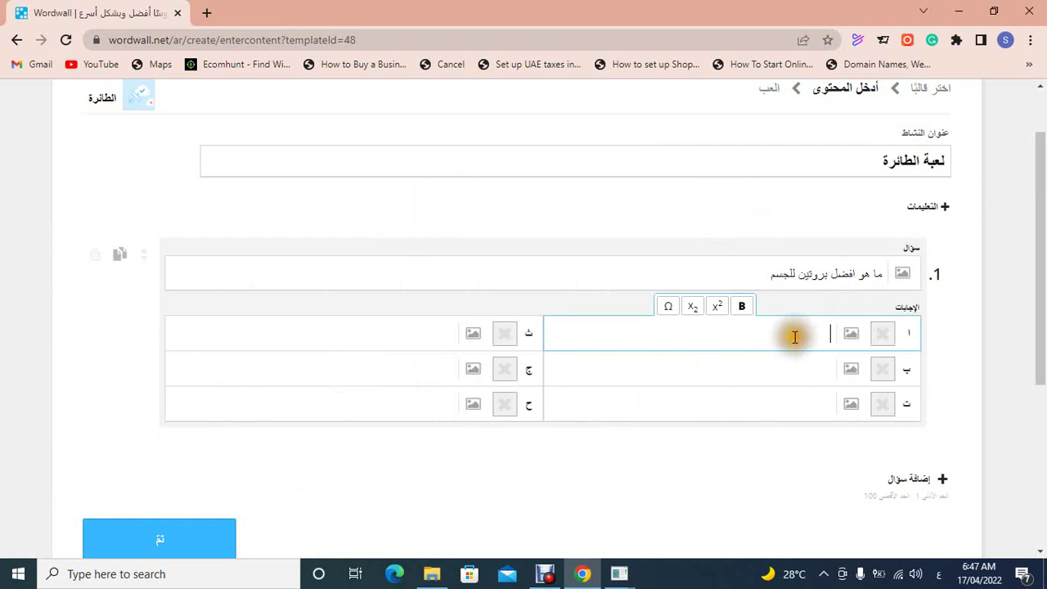
type("بر")
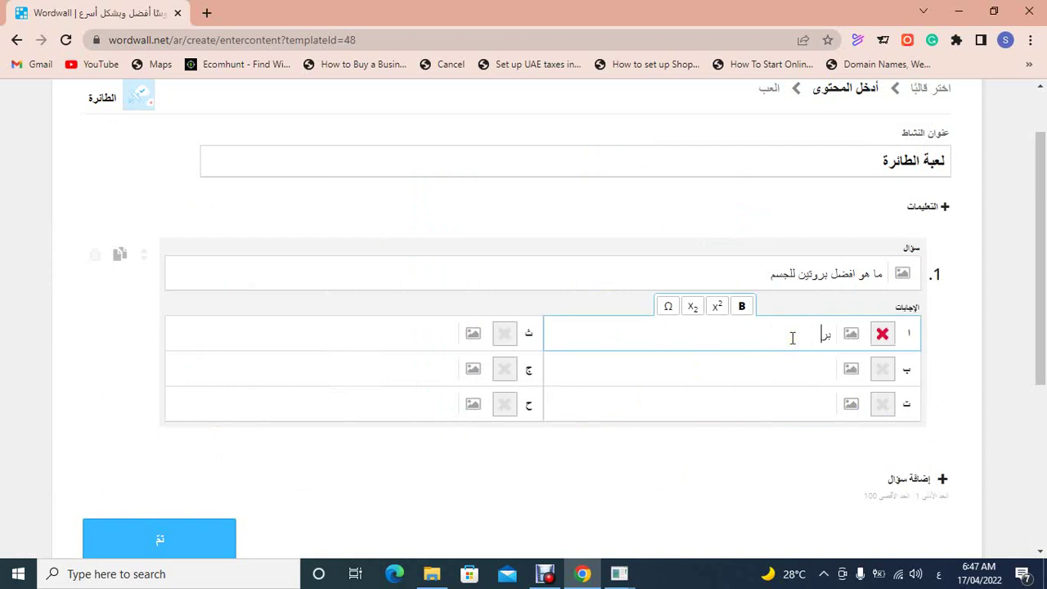
type("وتين ب 12")
key("Tab")
type("بروتين")
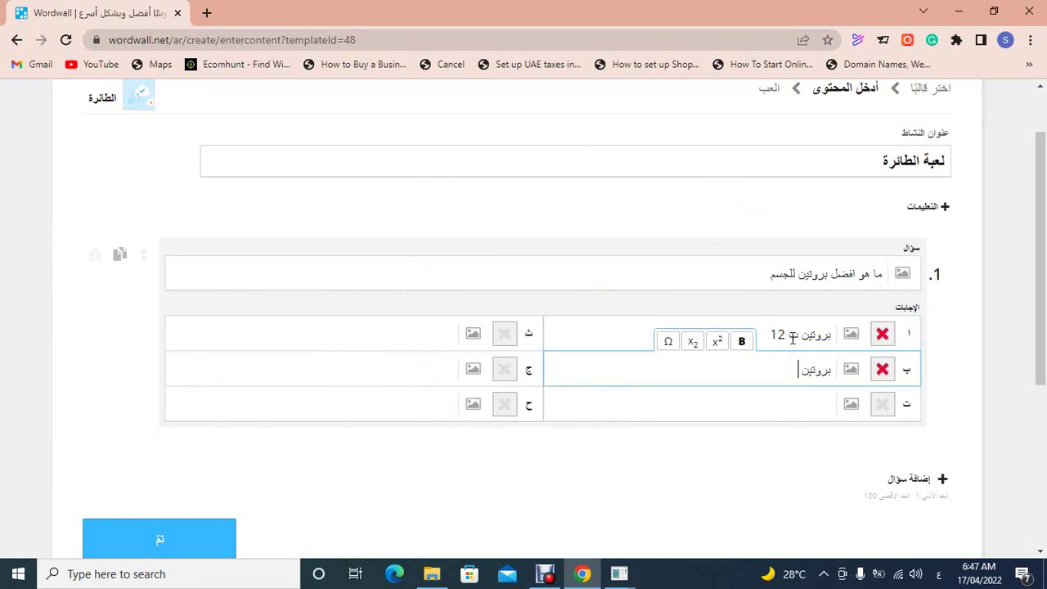
type(" ش")
key("BackSpace")
type("أ")
key("Tab")
type("بورتين")
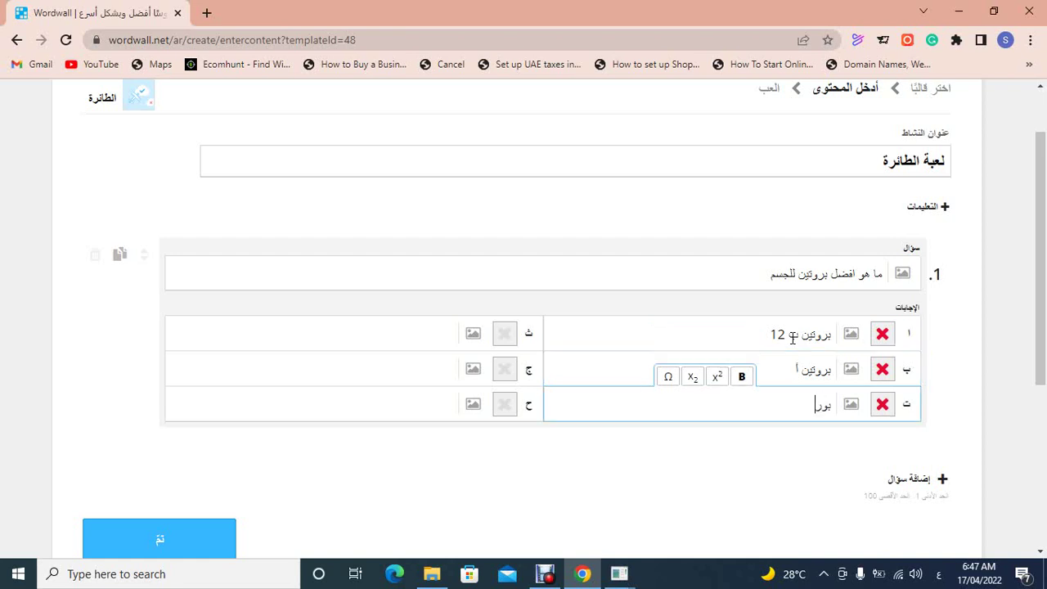
key("Tab")
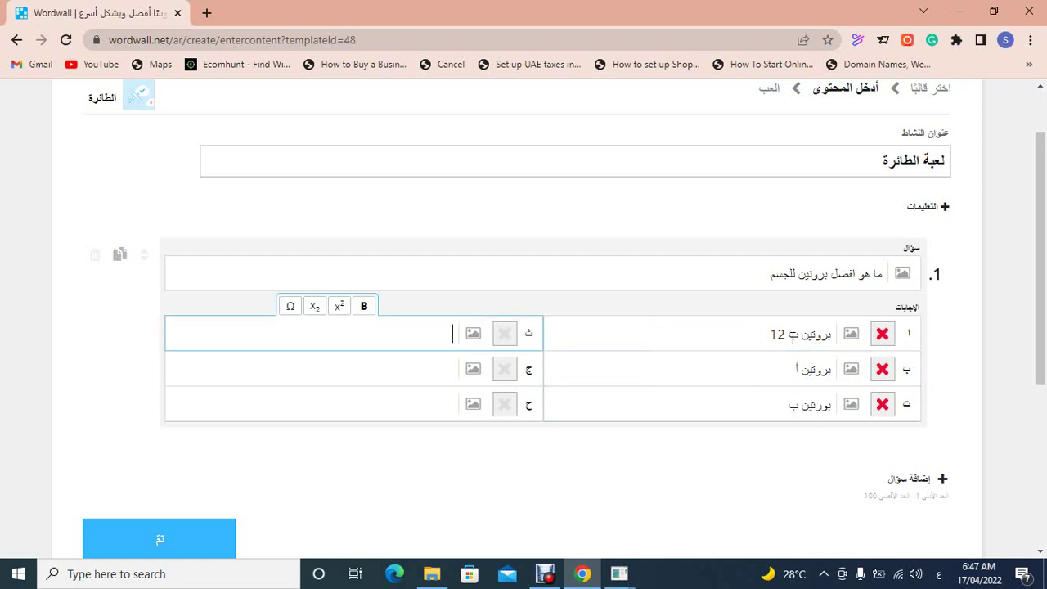
Step: Fill in the last three answers of question 1 with "بورتين 9", "بروتين 10" and "بروتين س"
type("بورتين 9")
key("Tab")
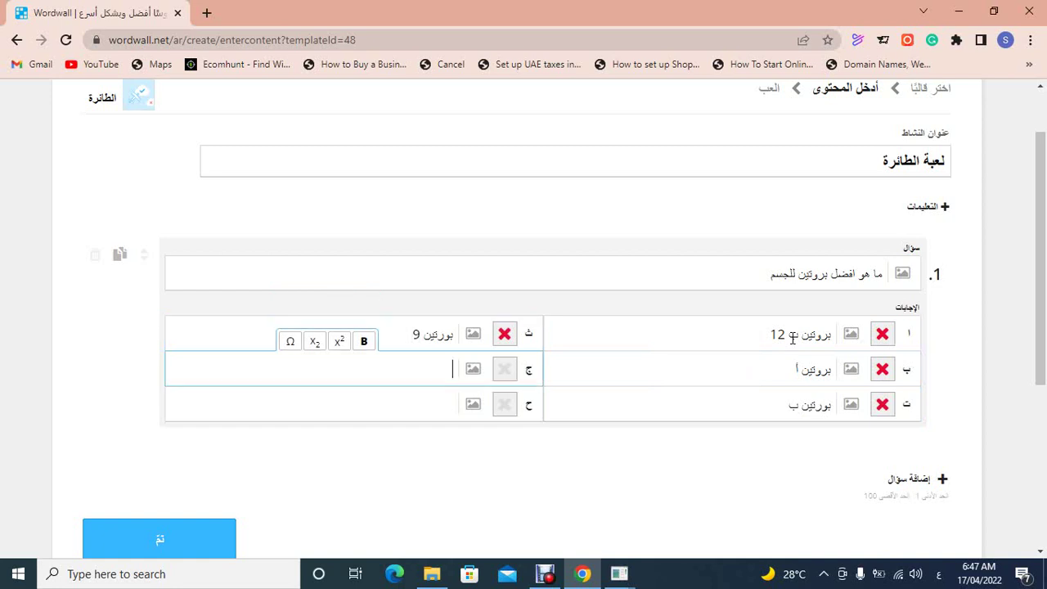
type("بروتين 10")
key("Tab")
type("برو")
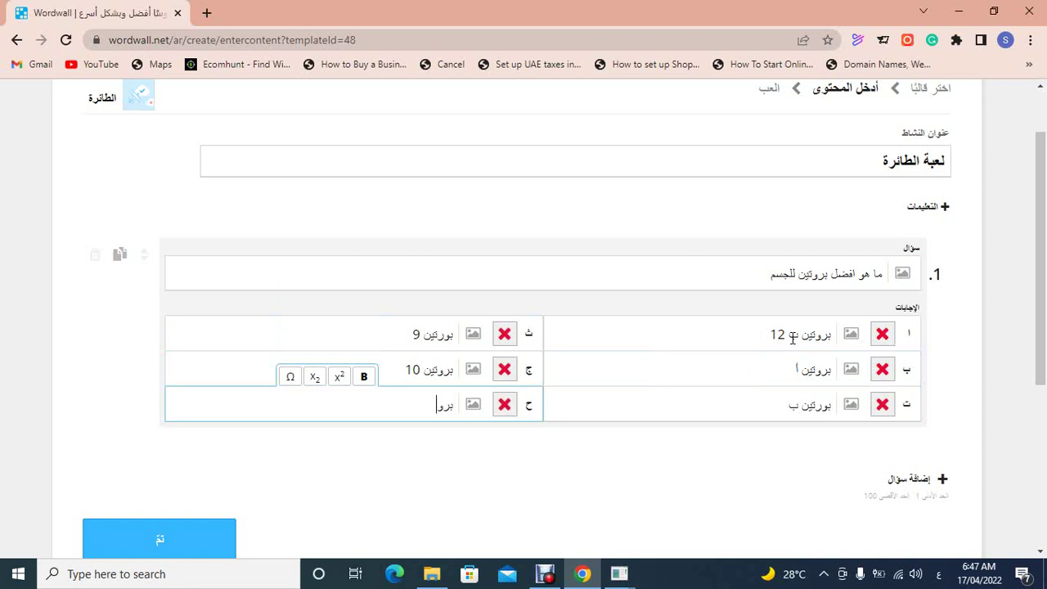
type("تين")
type("س")
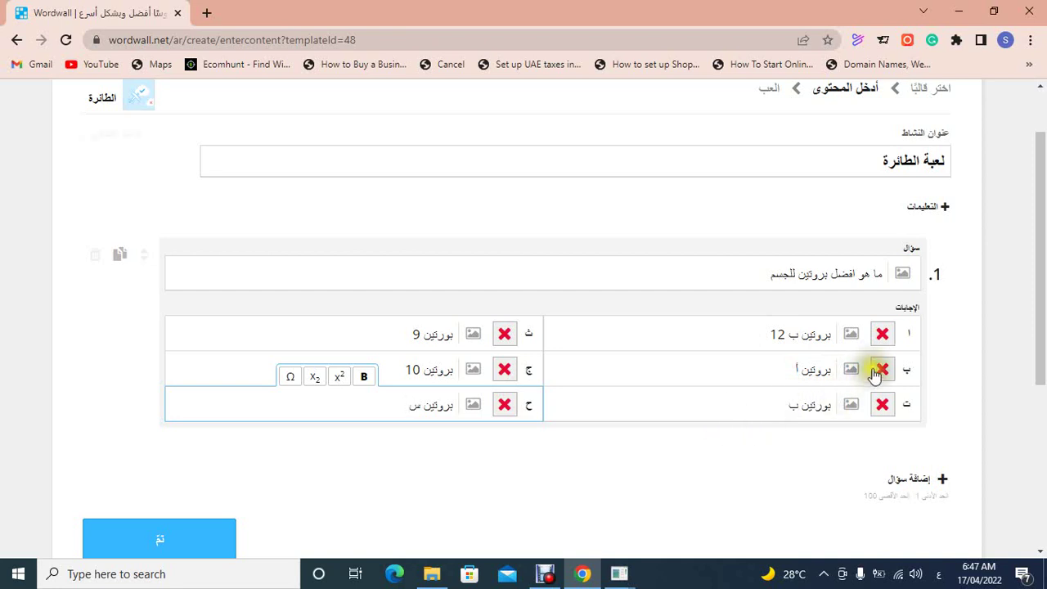
Step: Mark the answer "بروتين ب 12" as correct and add a second question
left_click(883, 336)
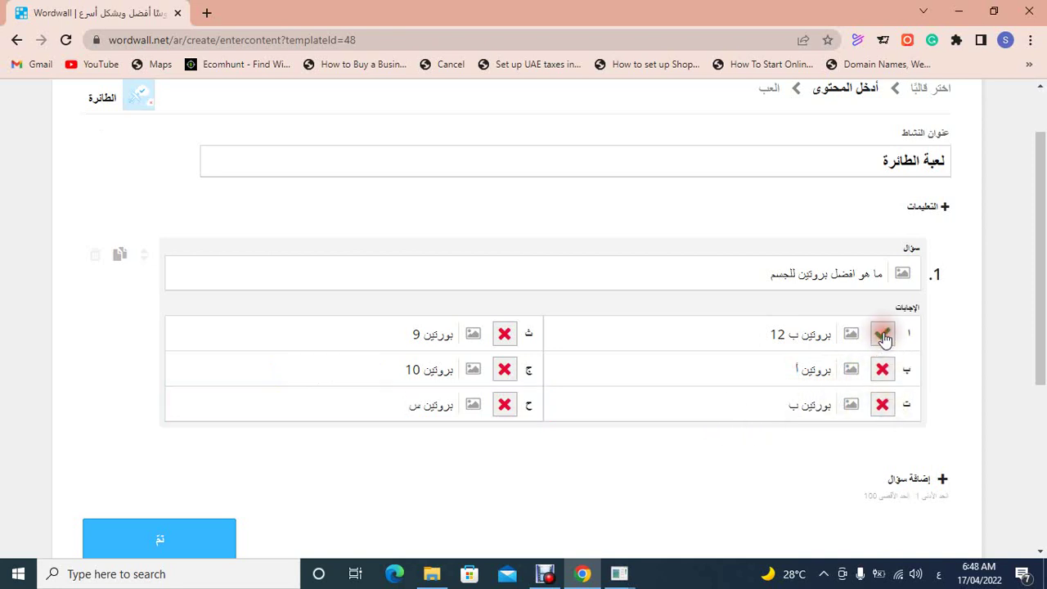
scroll(884, 337, "down", 2)
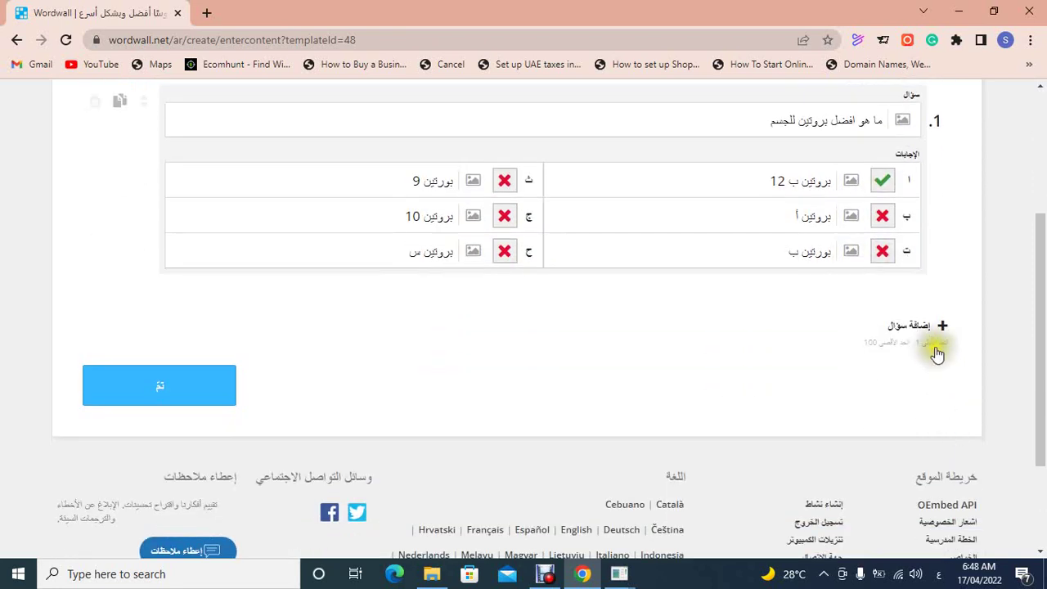
left_click(917, 327)
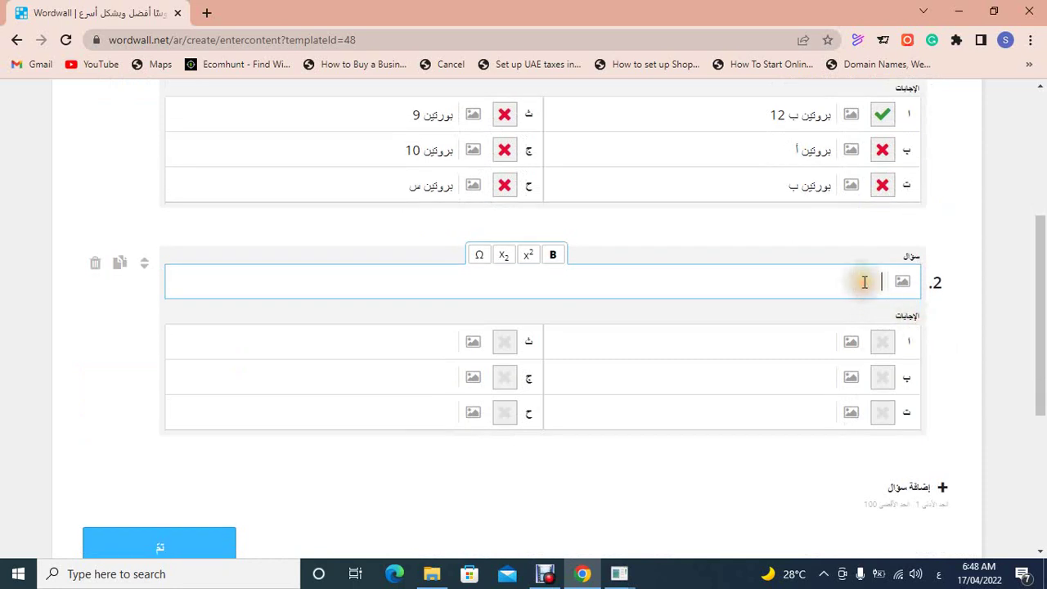
Step: Enter "عدد الأيات في القران الكريم...." as the text of question 2
type("ا ه")
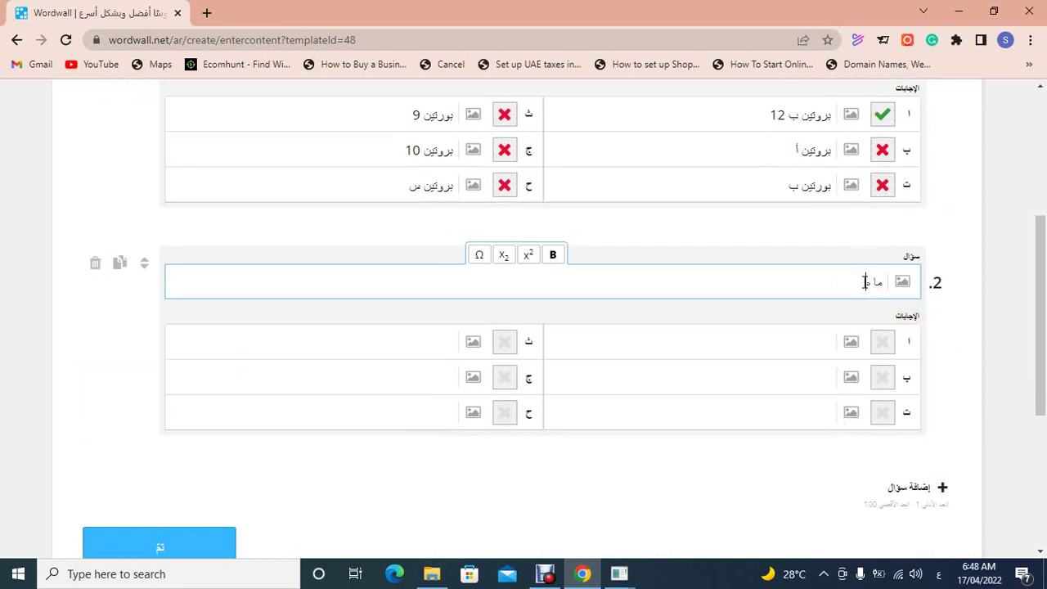
key("BackSpace")
key("BackSpace")
type("عدد")
type(" الأحما")
type(" في ال")
type("قران ا")
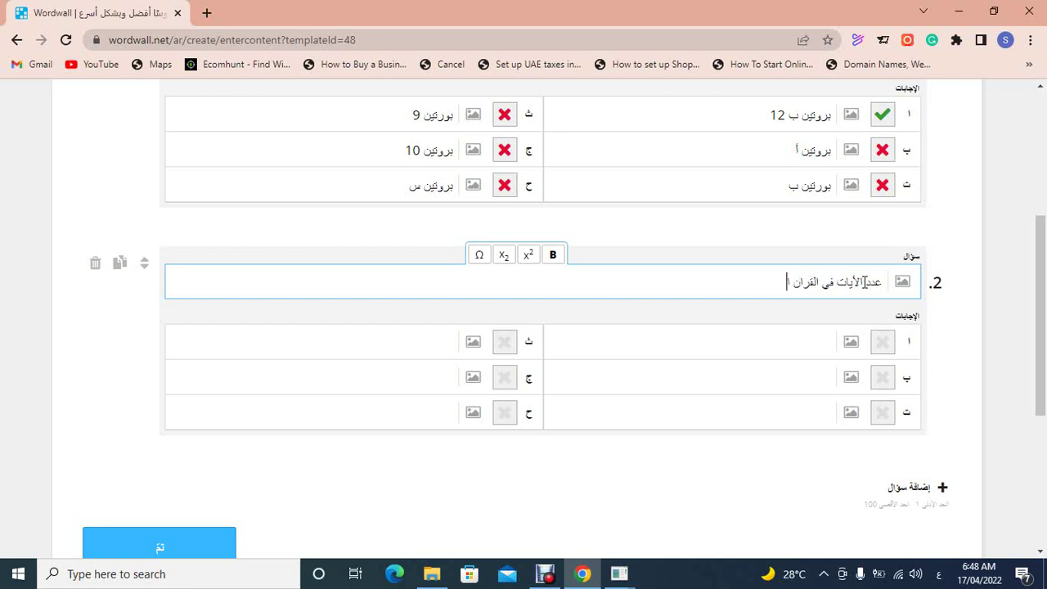
type("لكريم....")
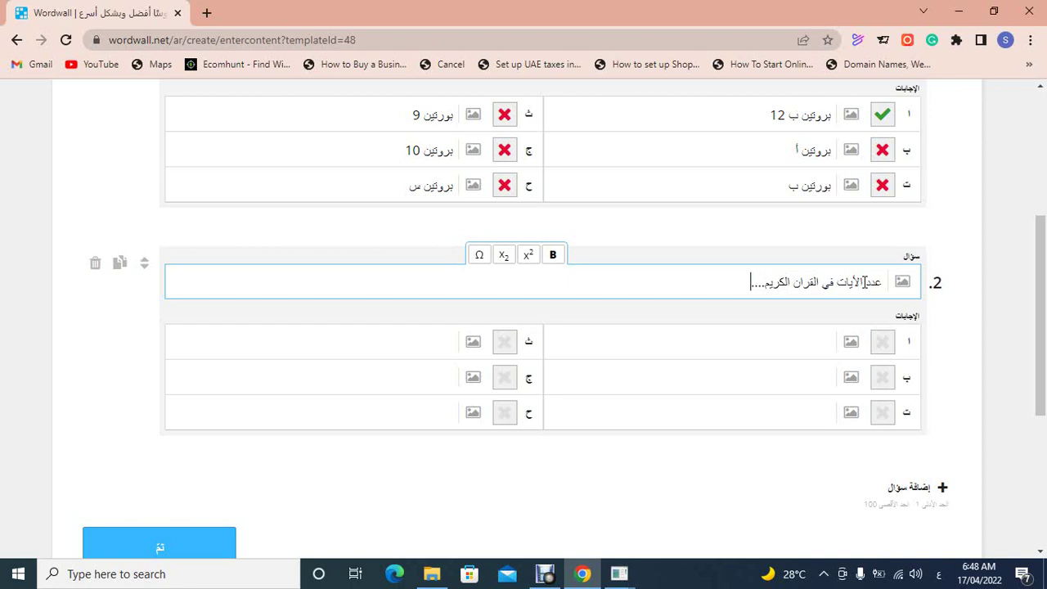
Step: Fill in the first three answers of question 2 with 6864, 6789 and 4658
left_click(808, 338)
type("6")
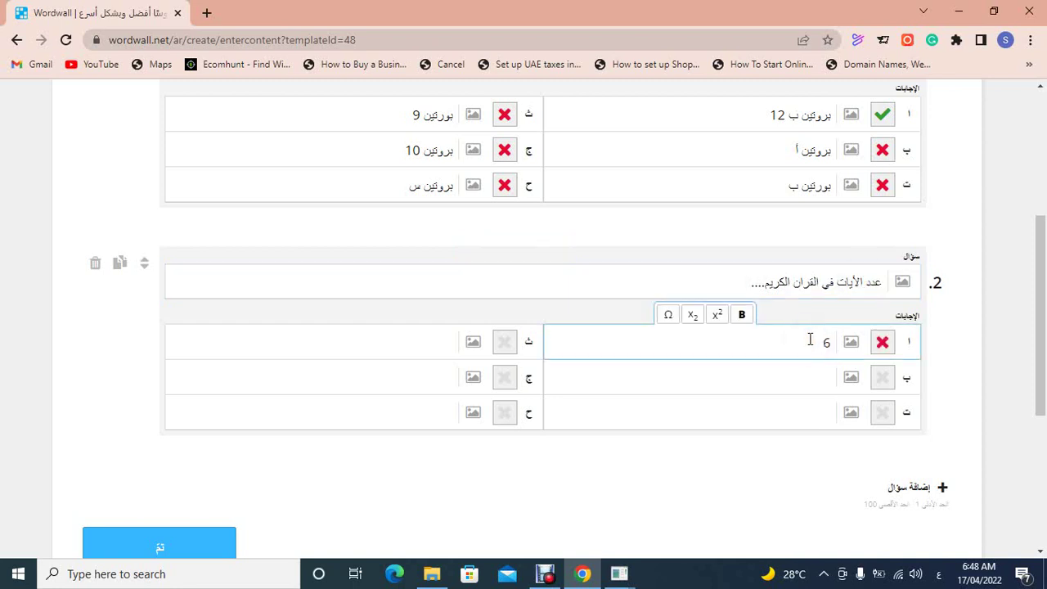
type("864")
key("Tab")
type("6789")
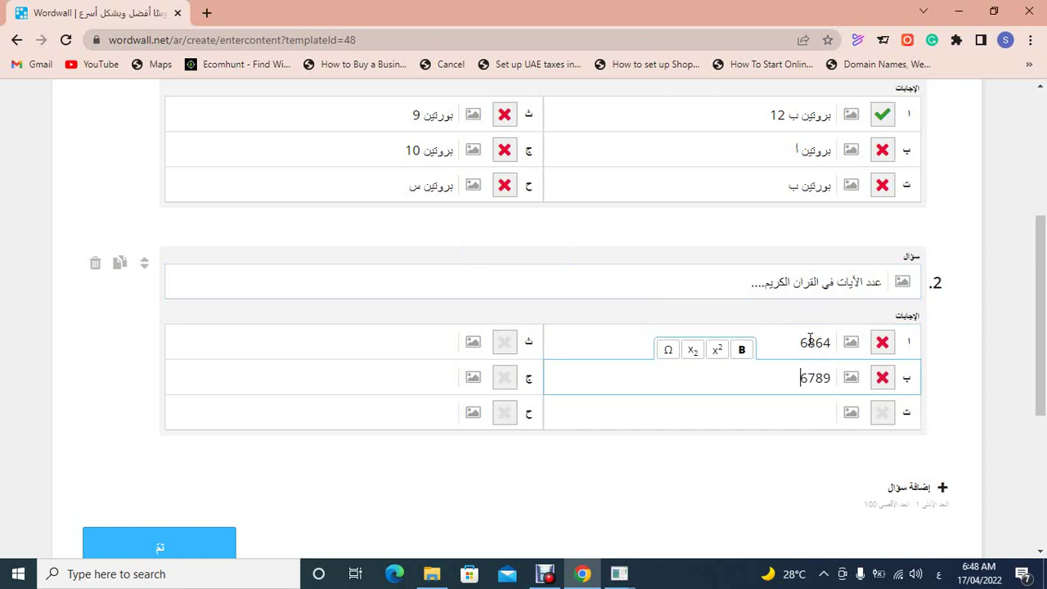
key("Tab")
type("4658")
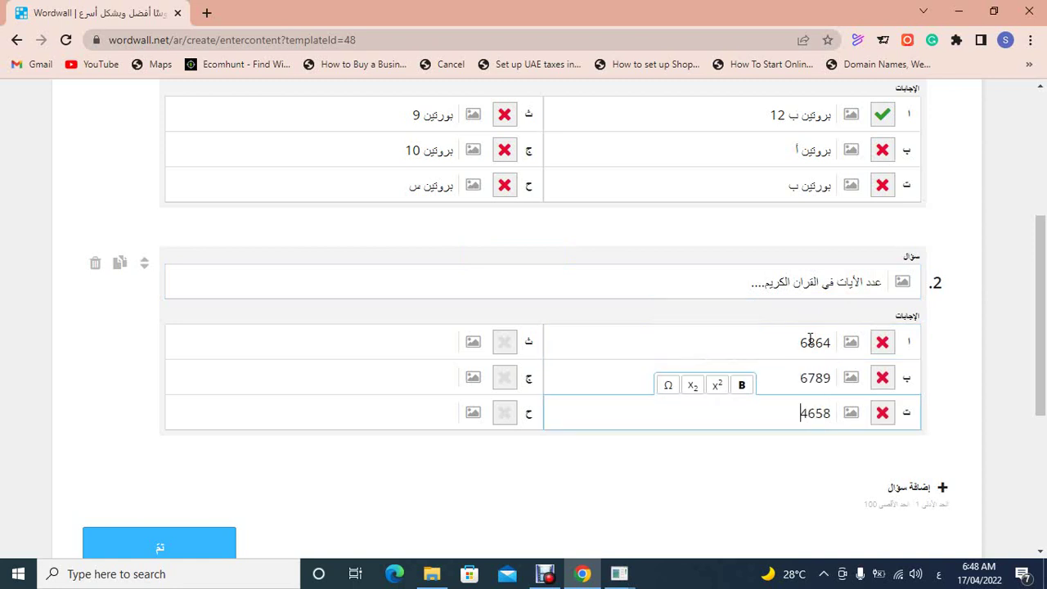
Step: Fill in the last three answers of question 2 with 7544, 5469 and 1547
key("Tab")
type("7544")
key("Tab")
type("5469")
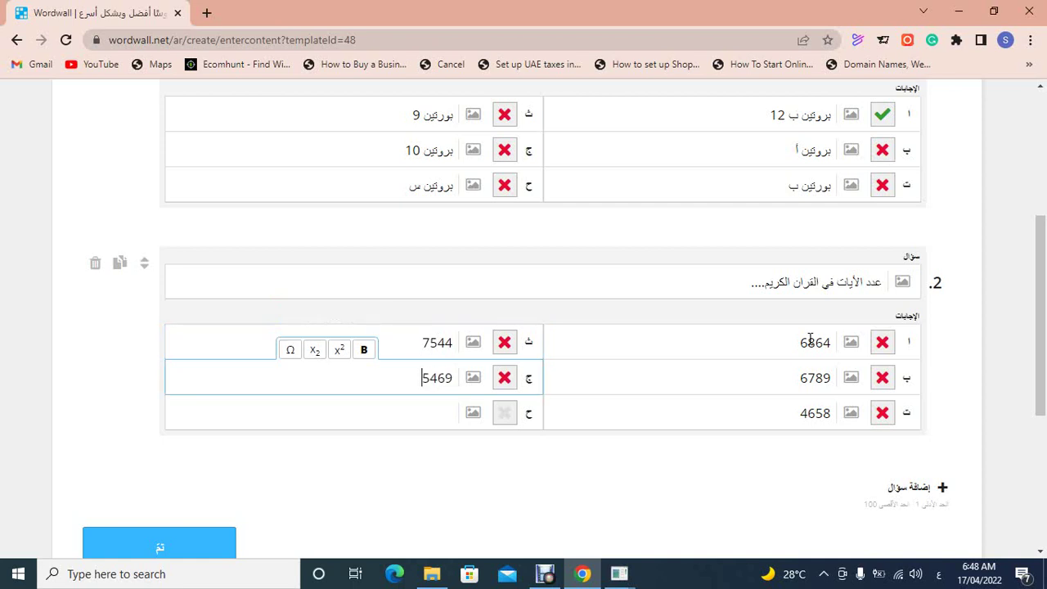
key("Tab")
type("1547")
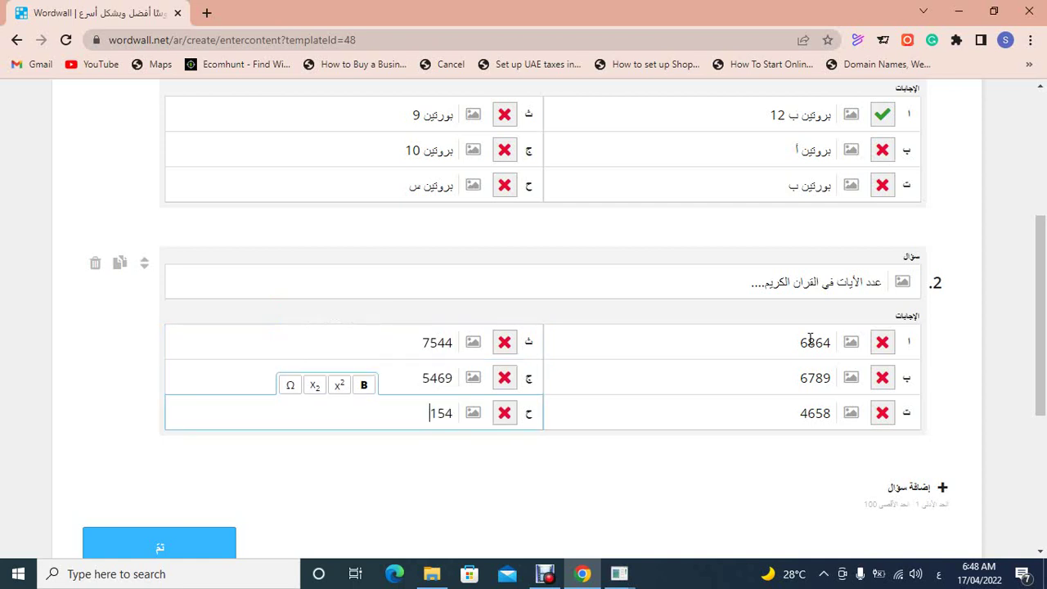
Step: Mark the answer 6864 of question 2 as correct and add a third question
left_click(852, 343)
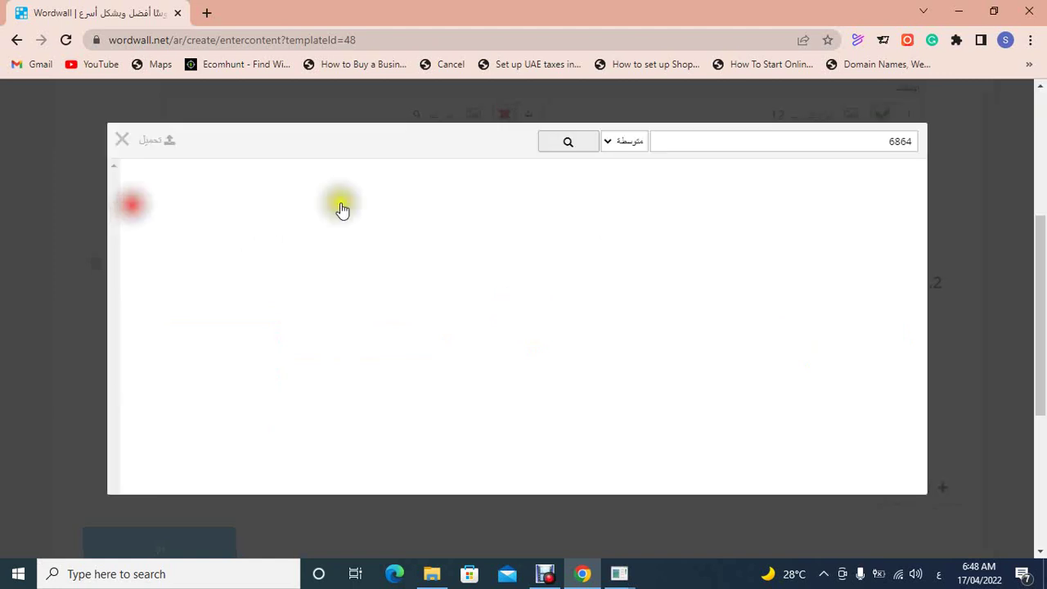
left_click(119, 137)
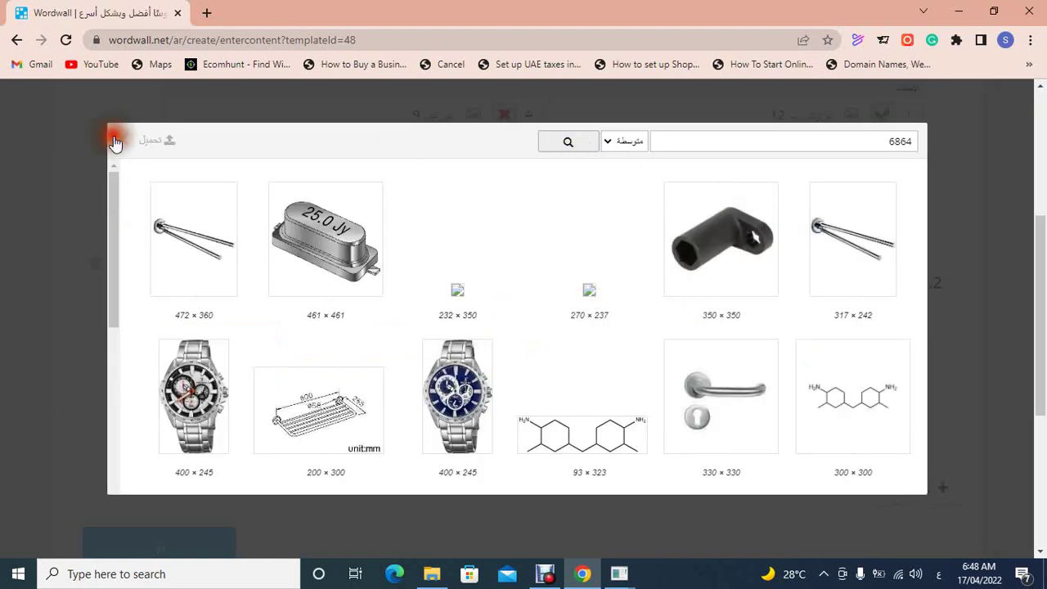
left_click(883, 344)
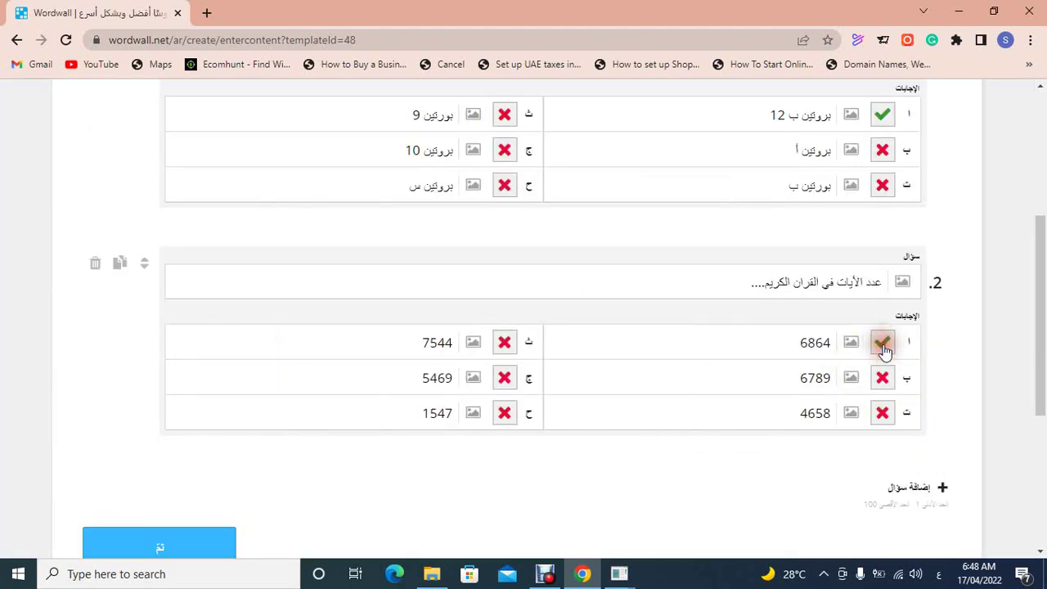
left_click(900, 488)
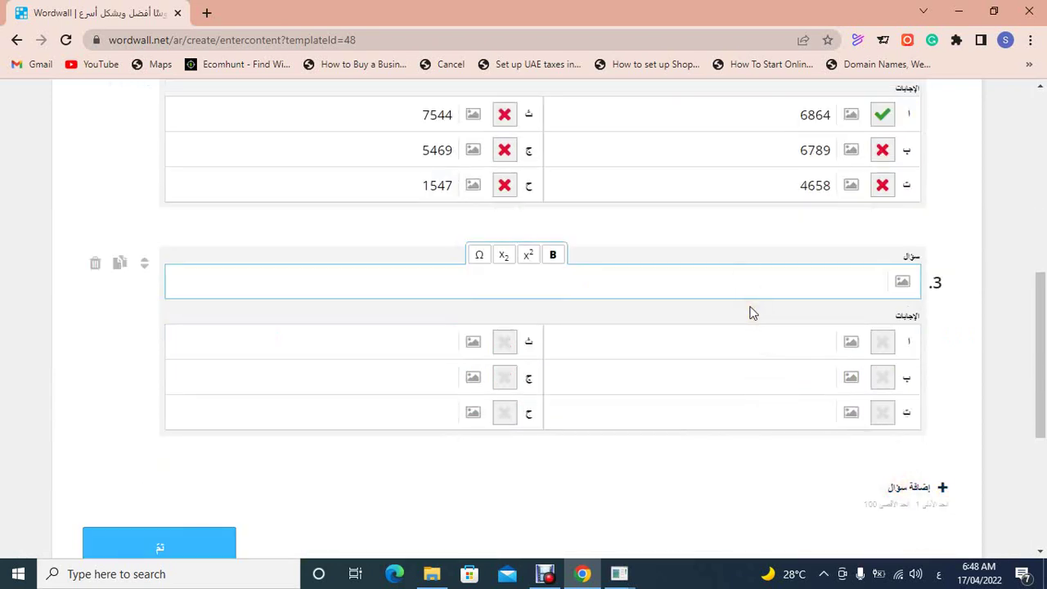
Step: Enter "يبلغ طول الزرافة ...." as the text of question 3
type("بيل")
type("غ طول")
type(" ال")
type("زرافة")
type(" ....")
Step: Fill in the first three answers of question 3 with "10 امتار", "مترين" and "3 امتار"
key("Tab")
type("1")
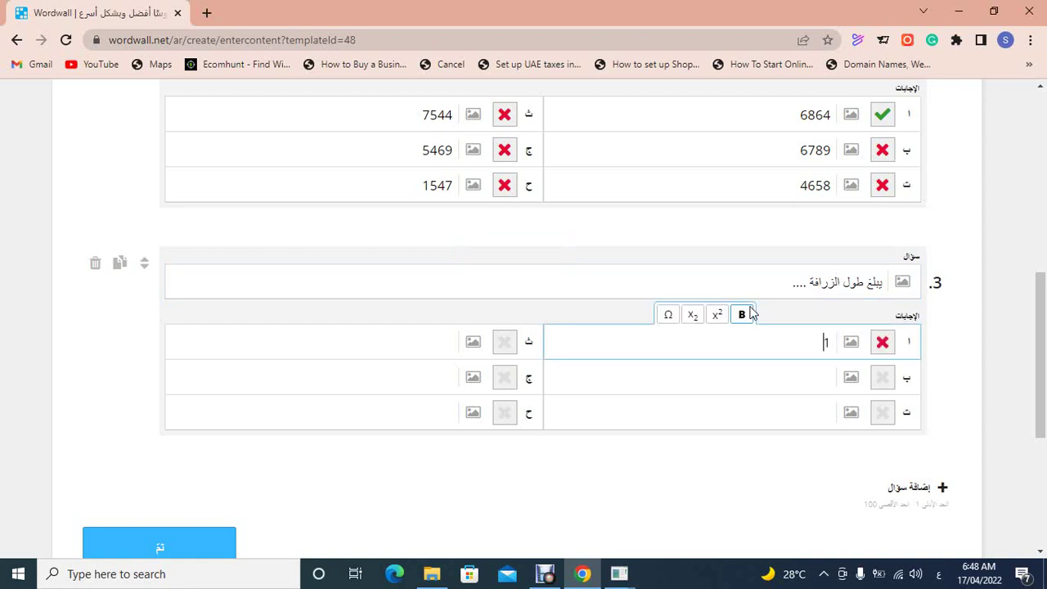
type("0 امتار")
key("Tab")
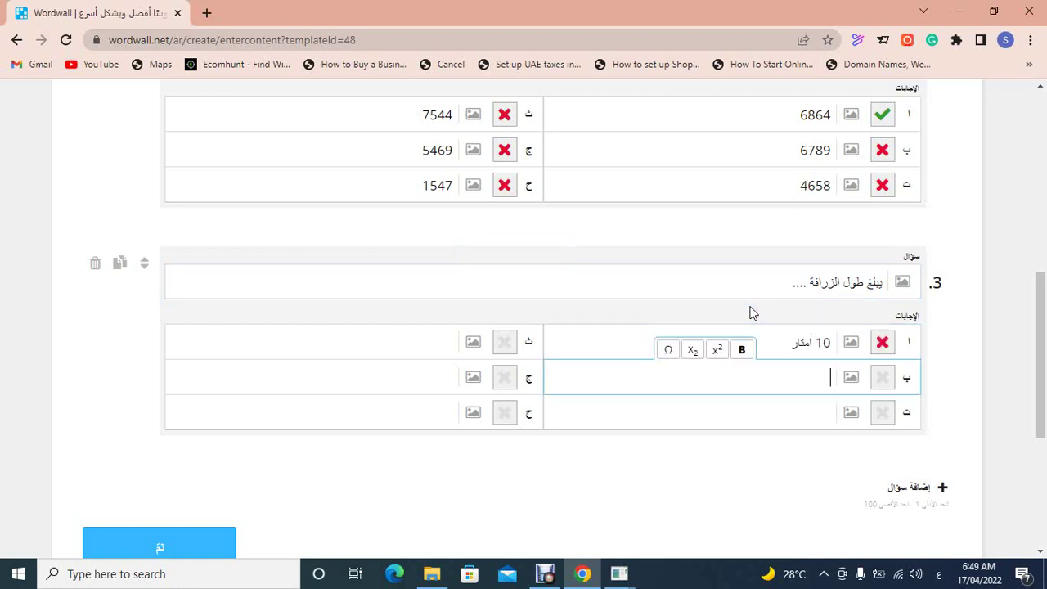
type("متى")
type("رين")
key("Tab")
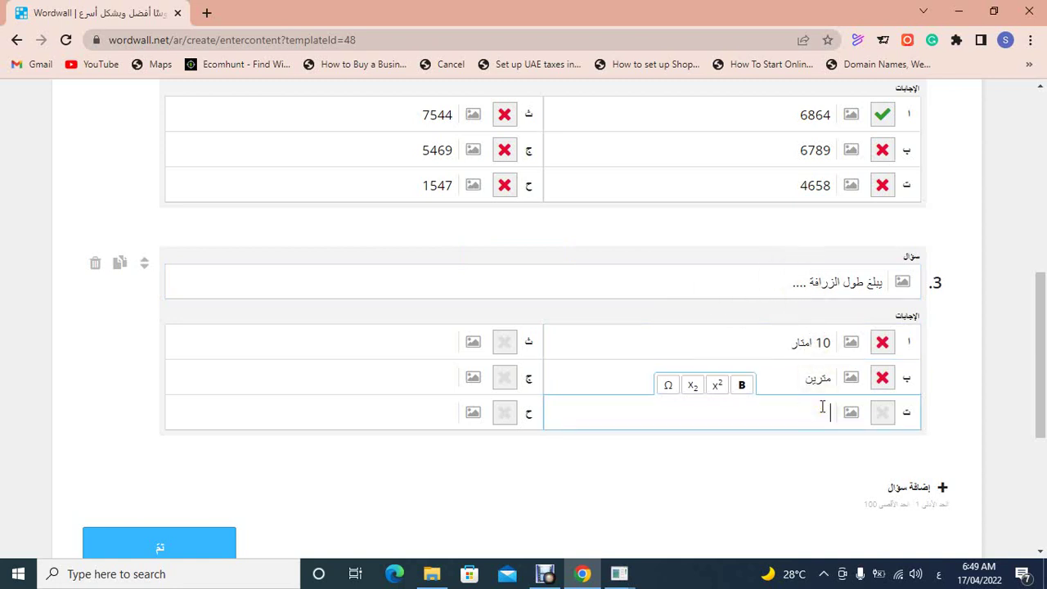
type("3 امتار")
Step: Fill in the last three answers of question 3 with "5 امتار", "ثلاث امتار" and "متر", and mark "مترين" as correct
key("Tab")
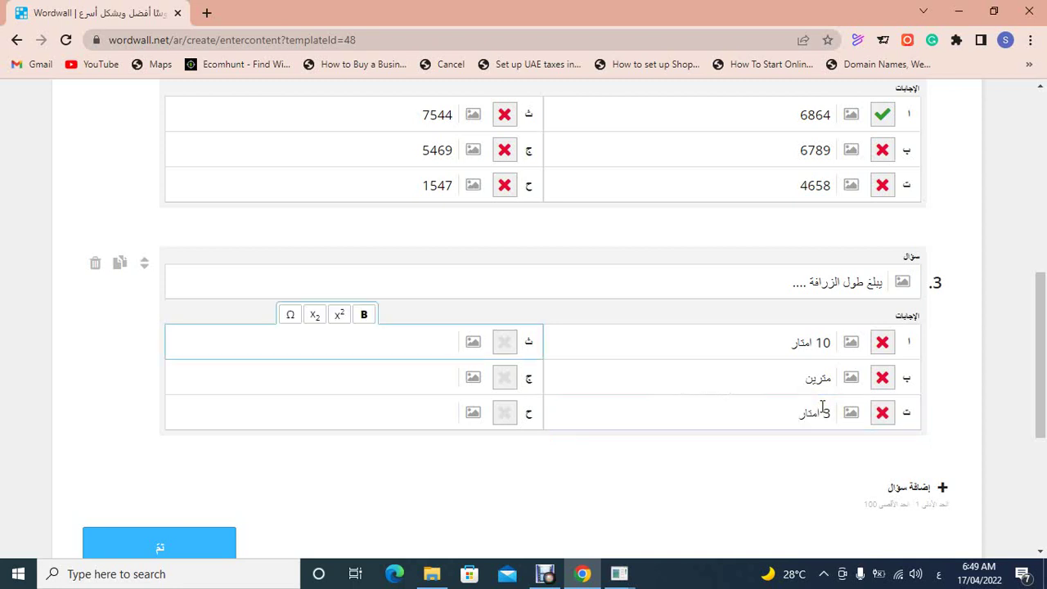
type("5 امتار")
key("Tab")
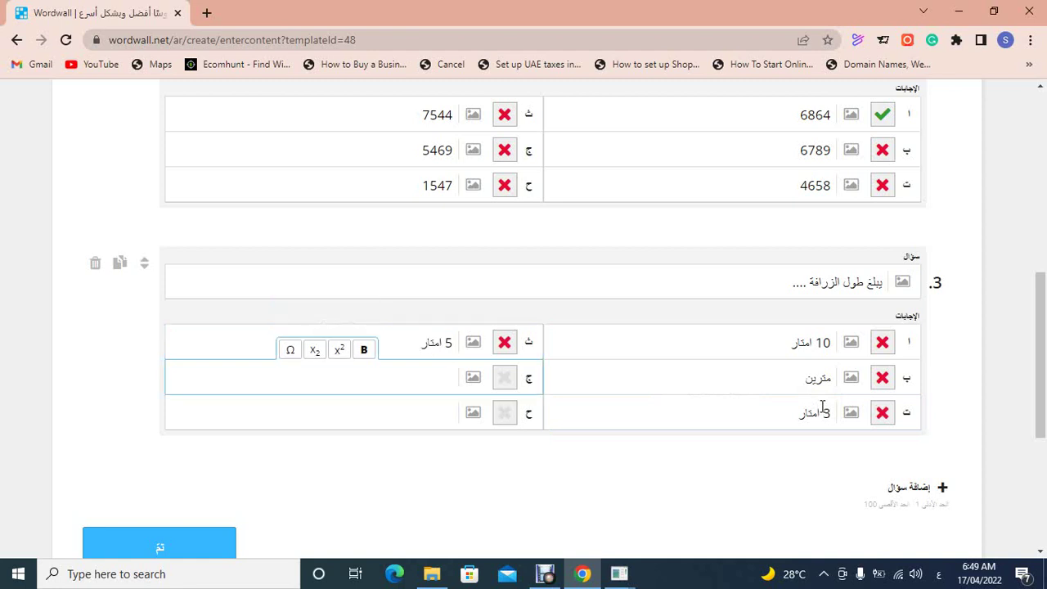
type("تلاث امتار")
key("Tab")
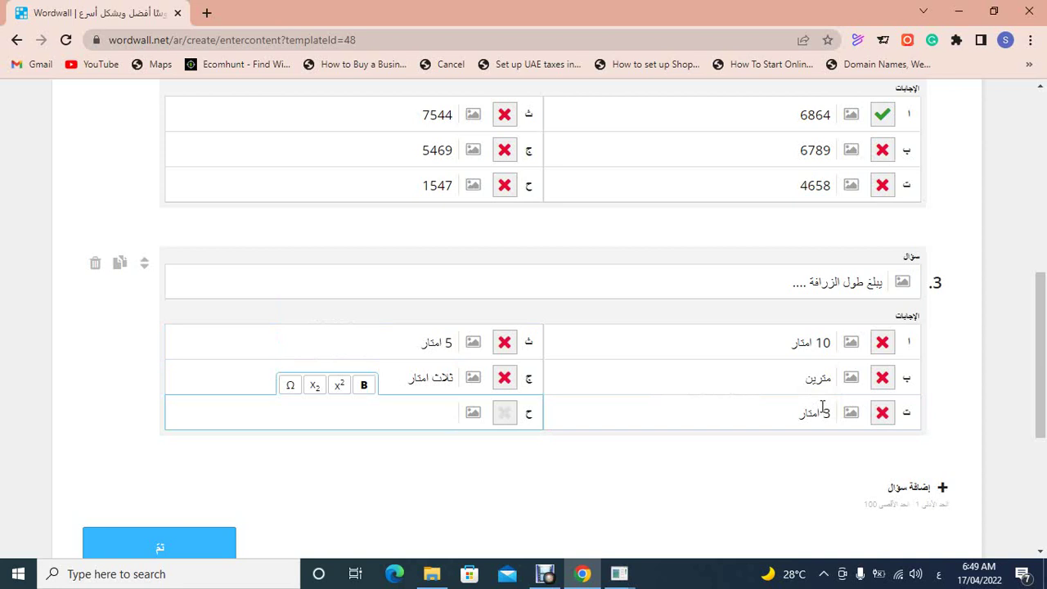
type("متر")
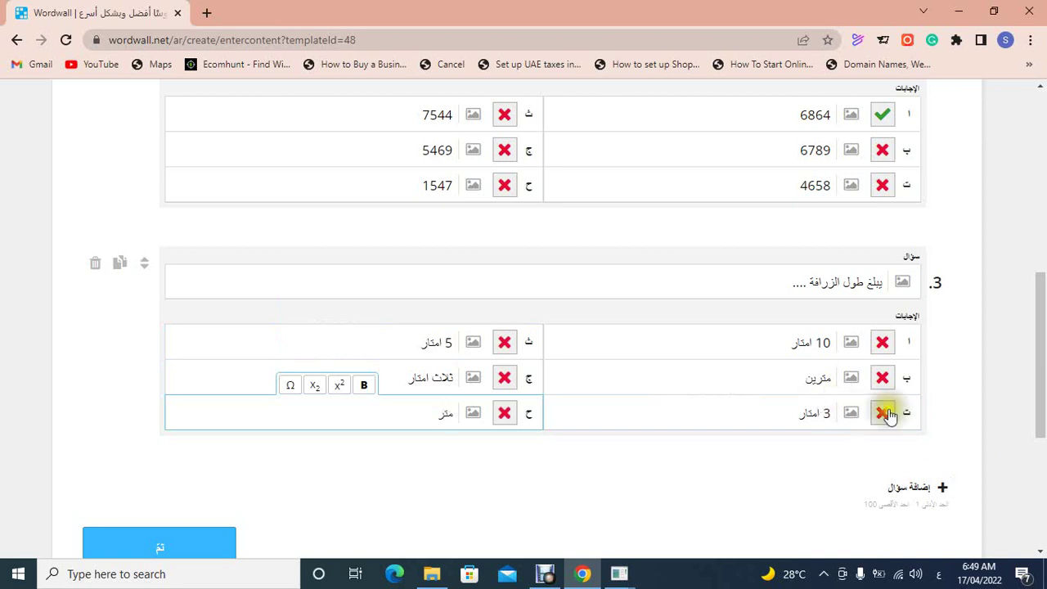
left_click(882, 377)
Step: Add a fourth question, "ليلة خير من الف شهر....", with the first two answers "ليلة النصف من شعبان" and "ليلة القدر"
left_click(890, 486)
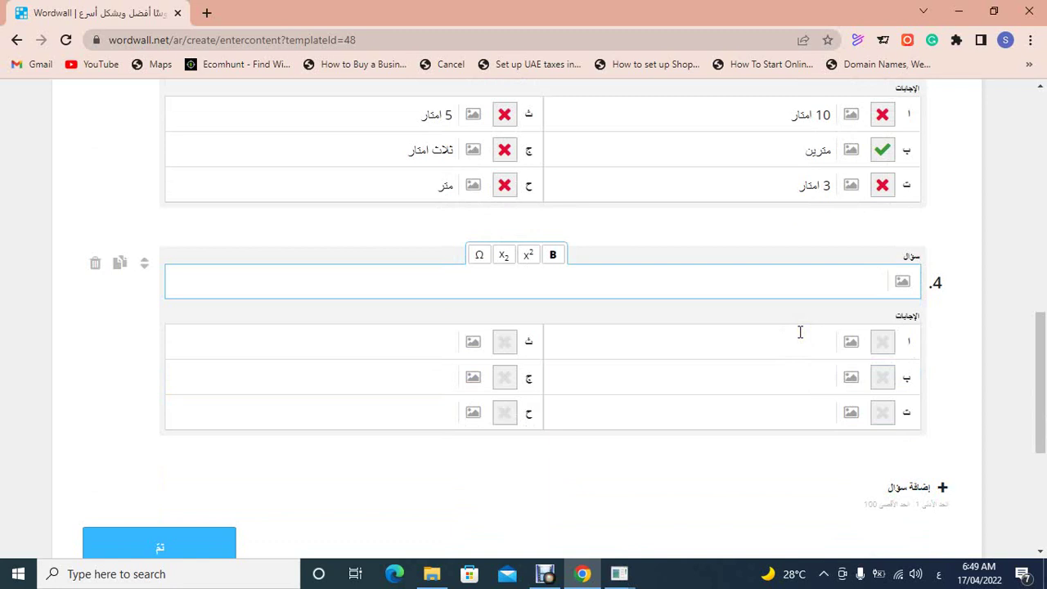
type("ليلة خير من الف شهر....")
left_click(798, 336)
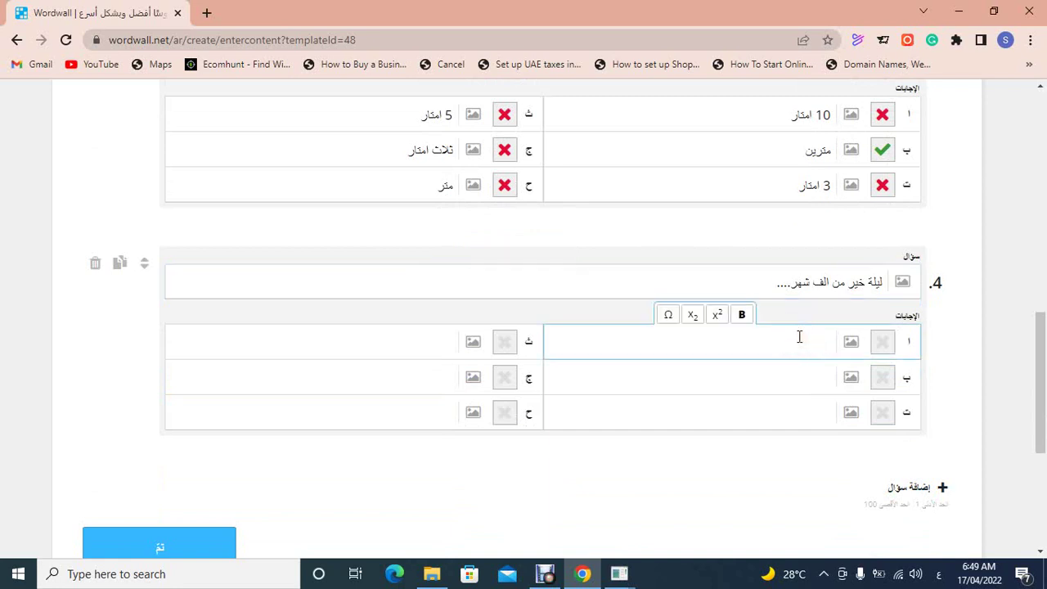
type("ليلة النصف من شعبان")
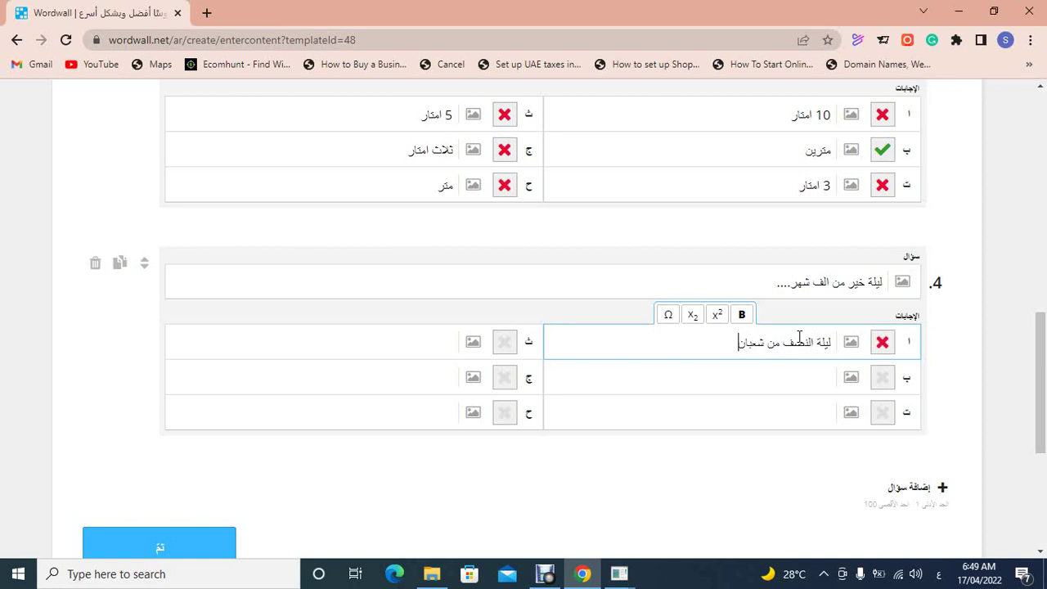
key("Tab")
type("ل")
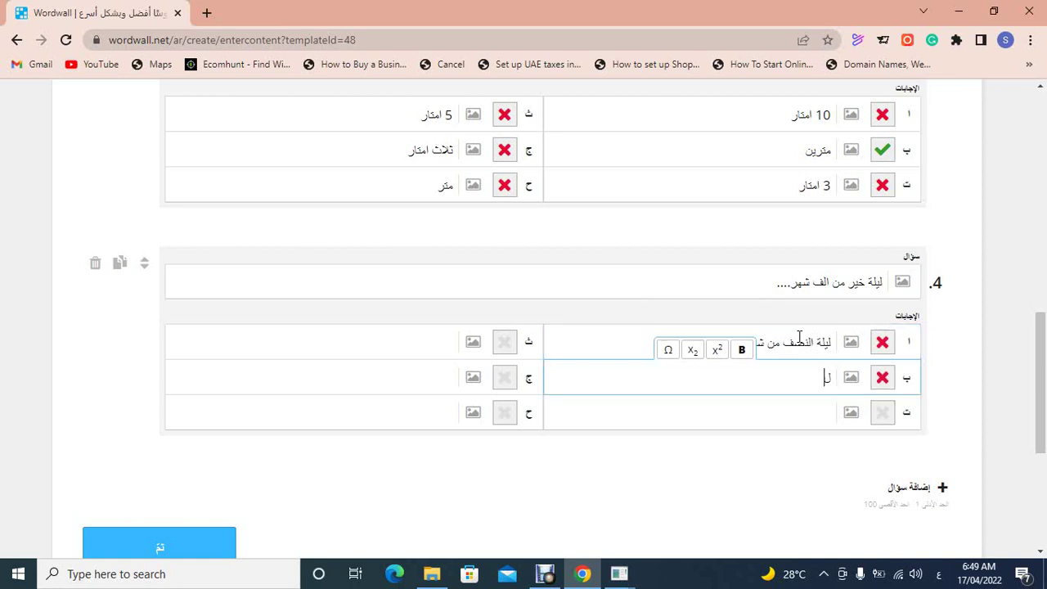
type("يلة القدر")
Step: Mark "ليلة القدر" as correct and fill in the third answer of question 4 with "ليلة ايلول"
left_click(882, 377)
left_click(823, 401)
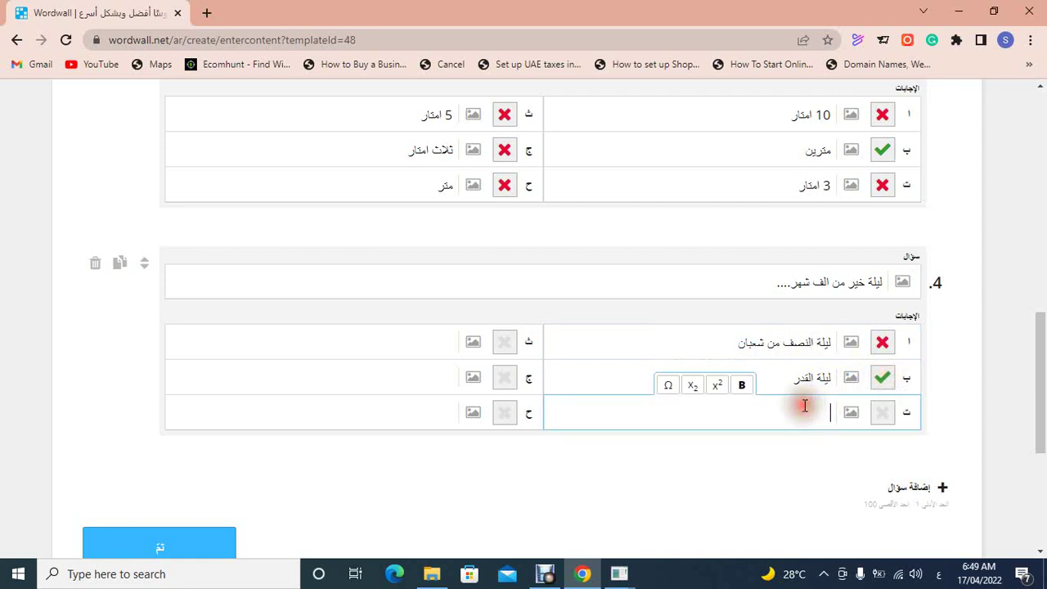
type("ليلة")
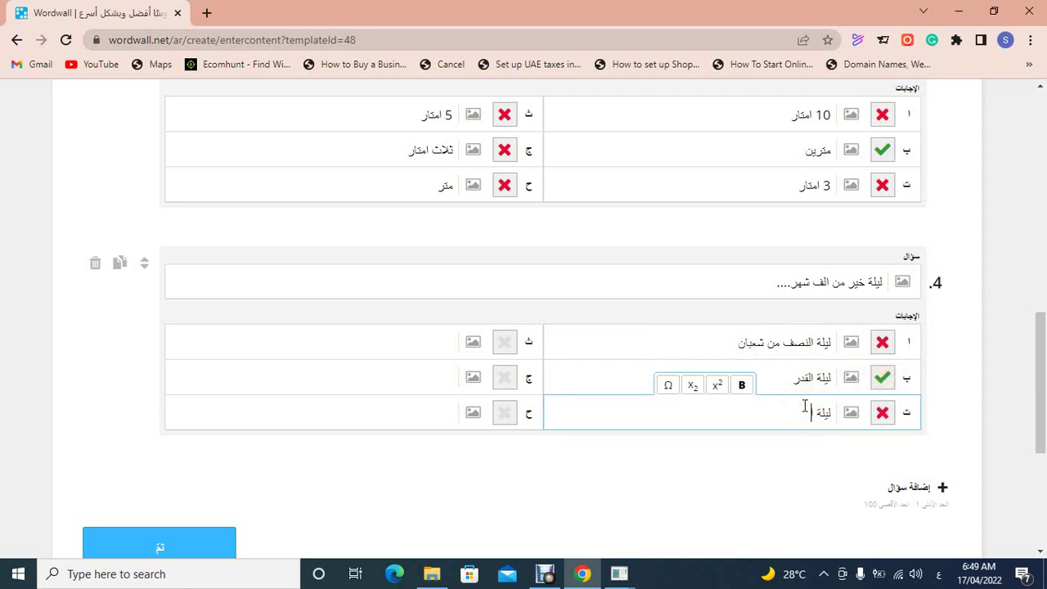
type(" ايلول")
Step: Fill in the last three answers of question 4 with "النصف شوال", "ليلة الخميس" and "ليلة الجمعة"
key("Tab")
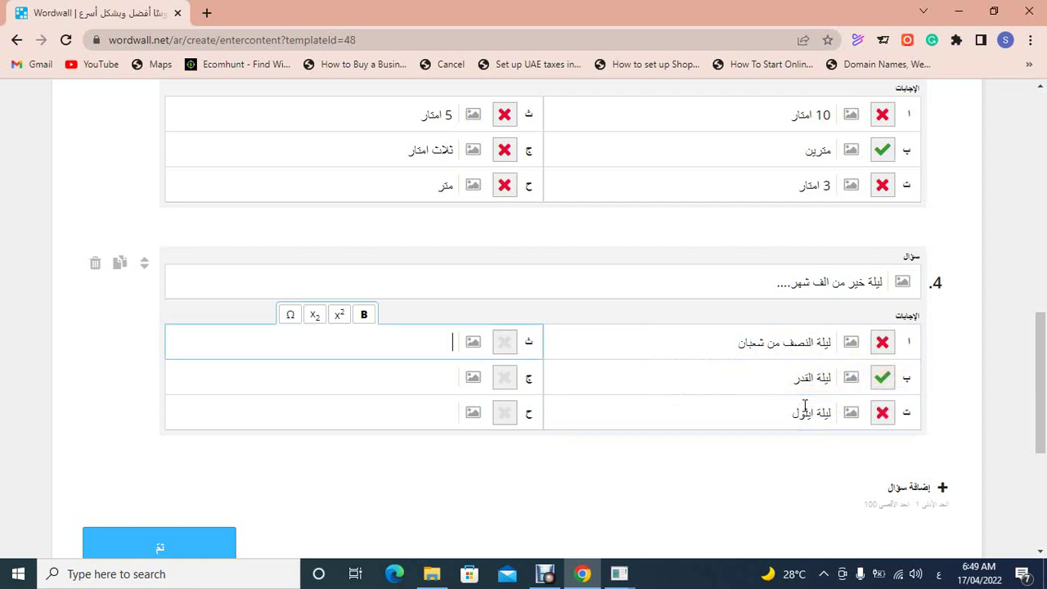
type("النصف شوال")
key("Tab")
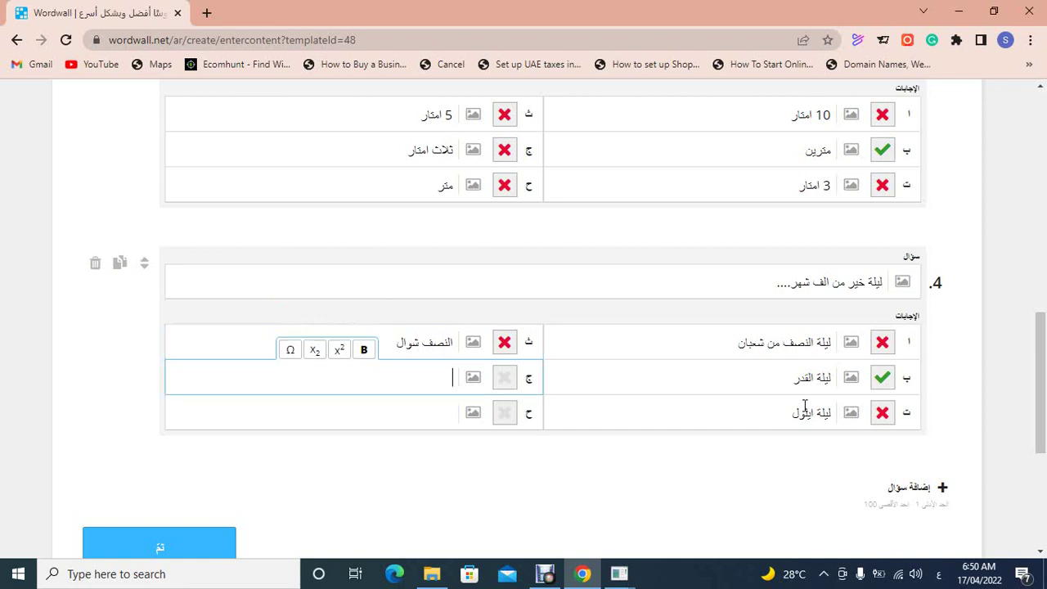
type("ليلة الخميس")
key("Tab")
type("ليلة الجمعة")
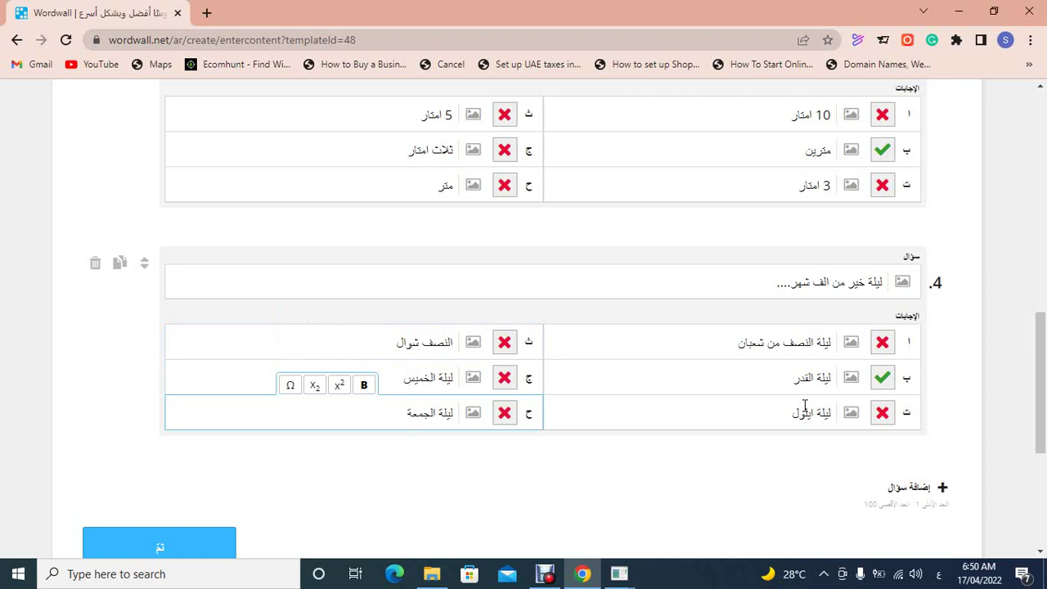
Step: Add a fifth question with the text "يعيش في الماء"
scroll(976, 375, "down", 1)
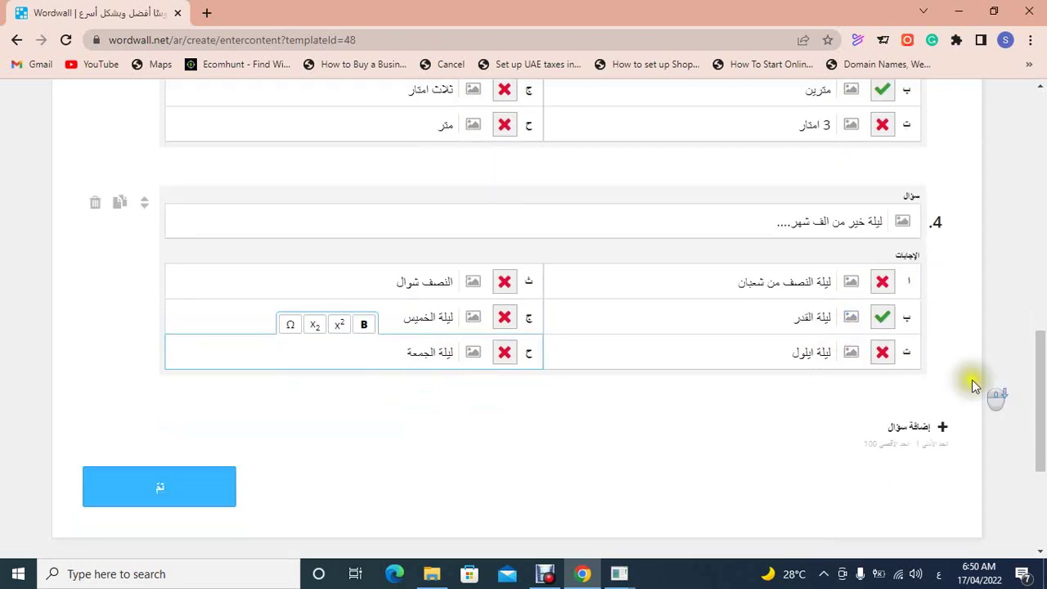
left_click(905, 412)
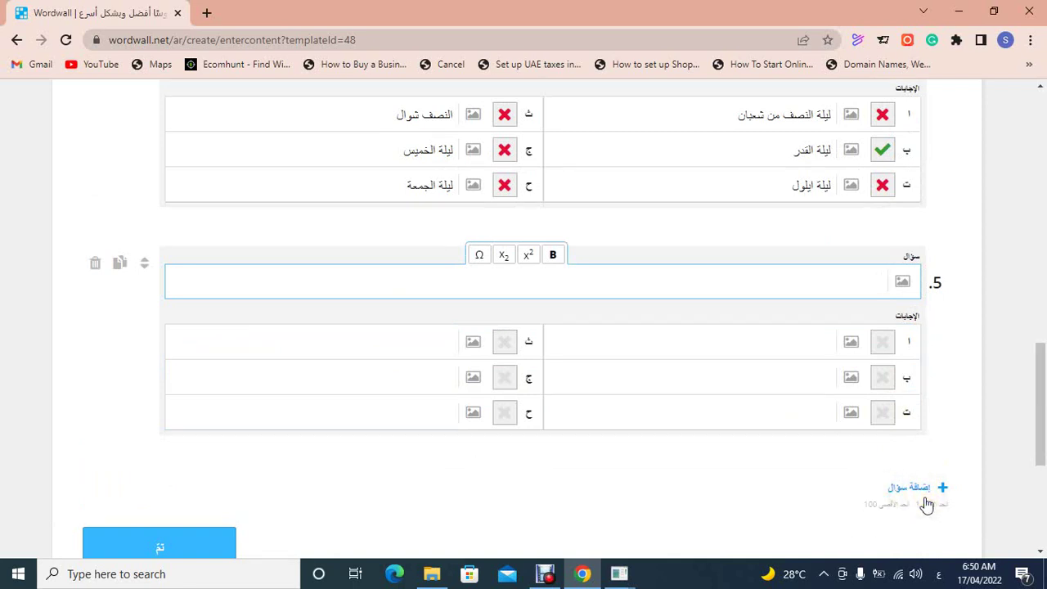
left_click(860, 283)
type("يحسش في")
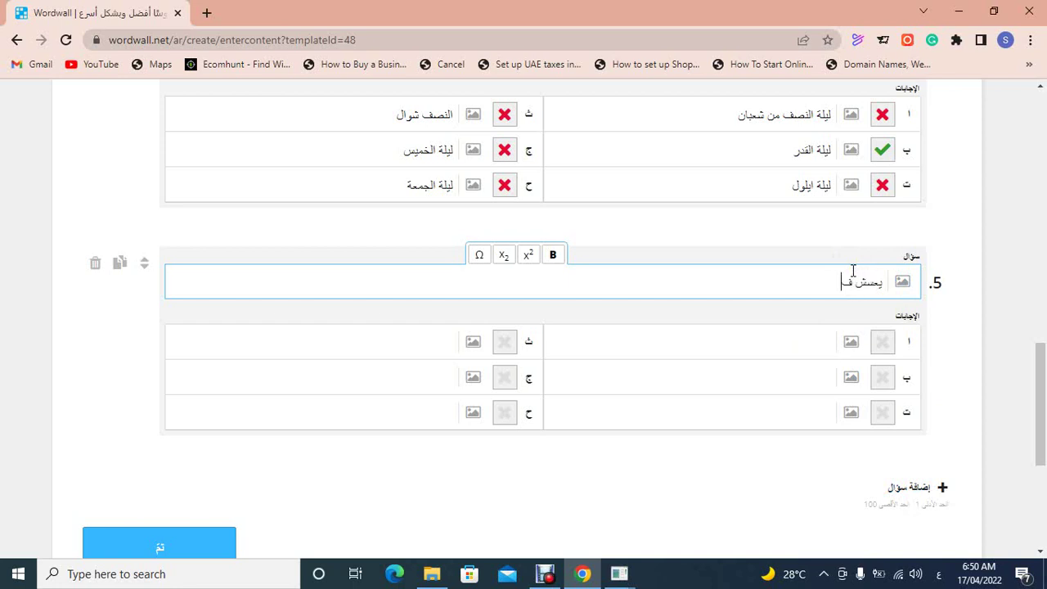
key("BackSpace")
key("BackSpace")
key("BackSpace")
type("عيش في الماء")
Step: Search for pictures of "سمكة" and use the orange fish picture as the first answer of question 5
left_click(850, 342)
left_click(719, 210)
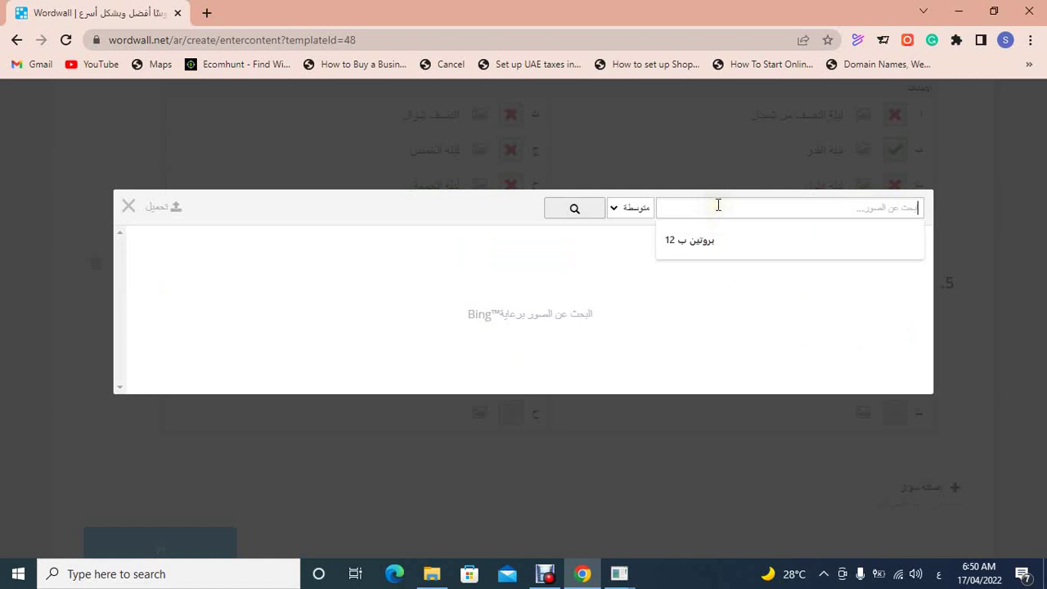
type("سمكة")
key("Return")
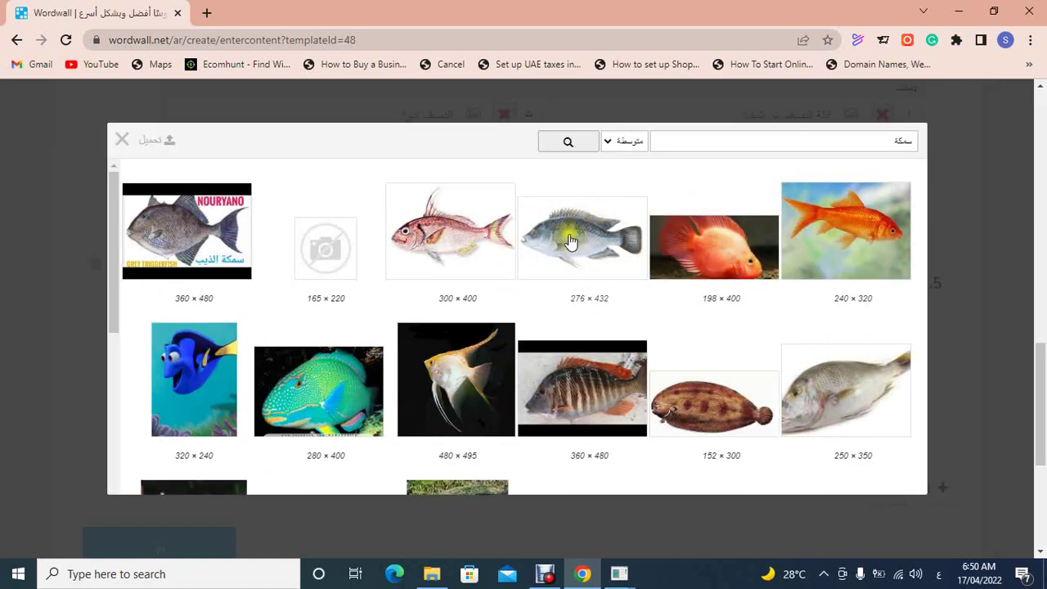
left_click(843, 218)
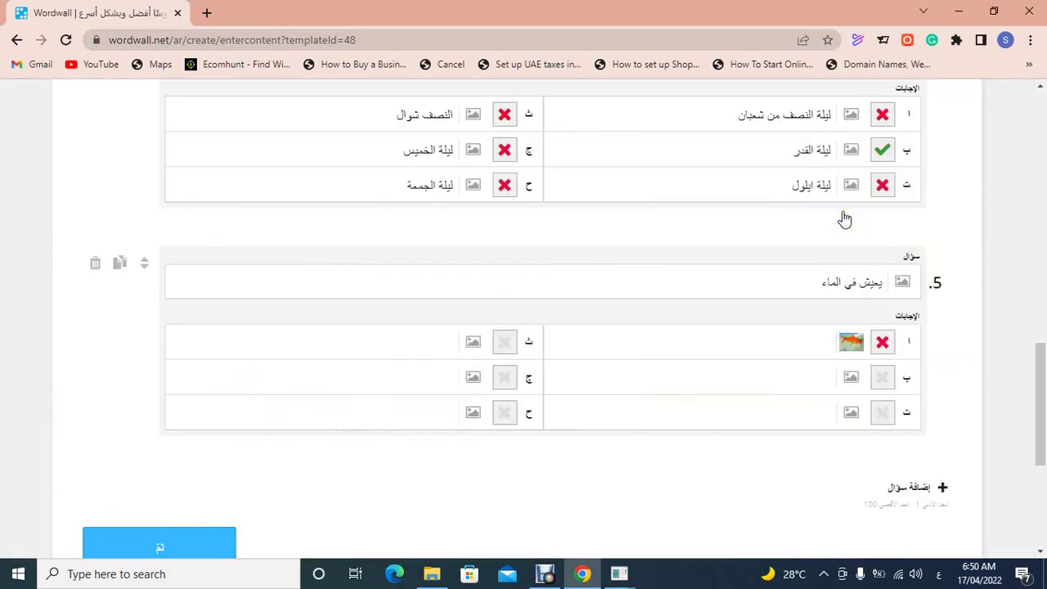
Step: Search for pictures of "سلحفاة" and use a turtle picture as the second answer of question 5
left_click(853, 376)
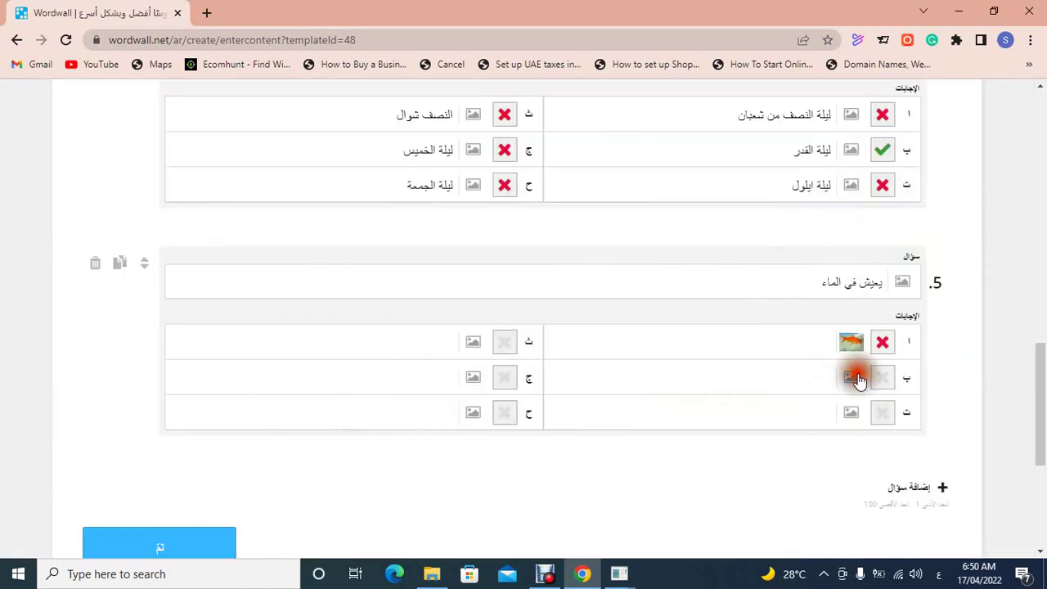
left_click(725, 213)
type("س")
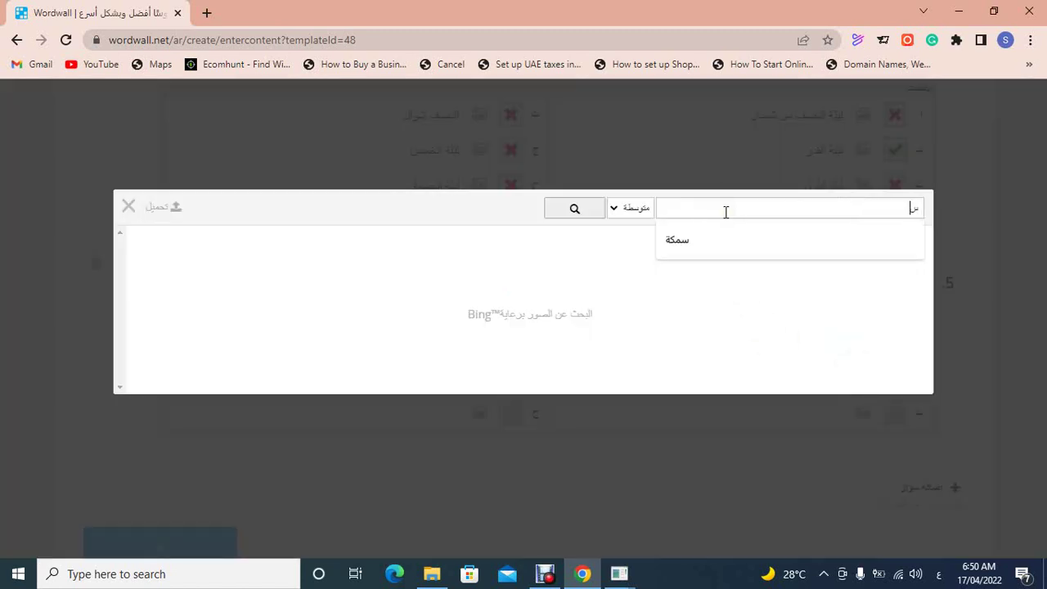
type("لحفاة")
key("Return")
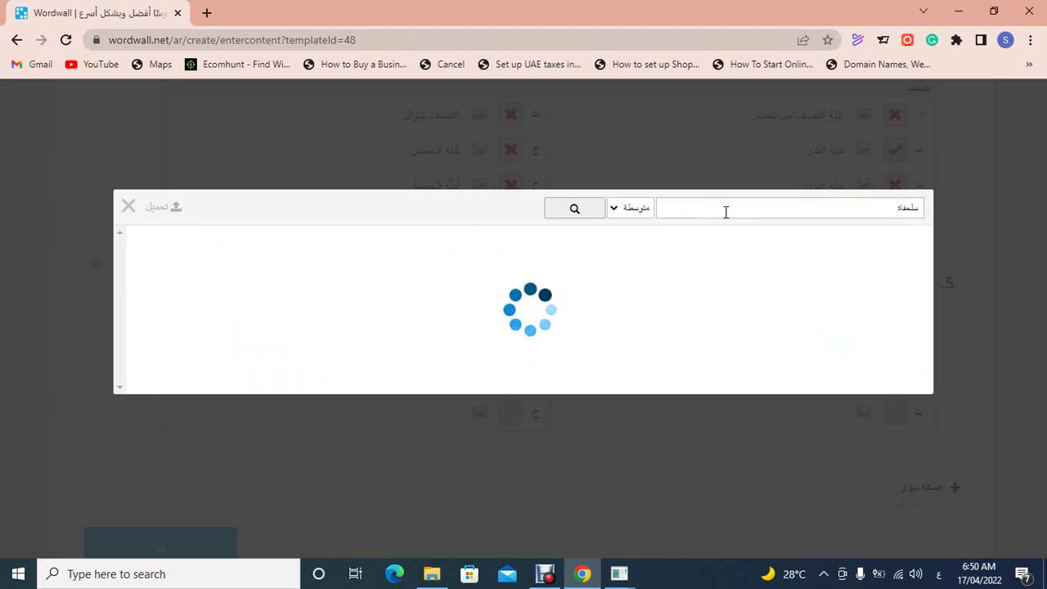
left_click(828, 239)
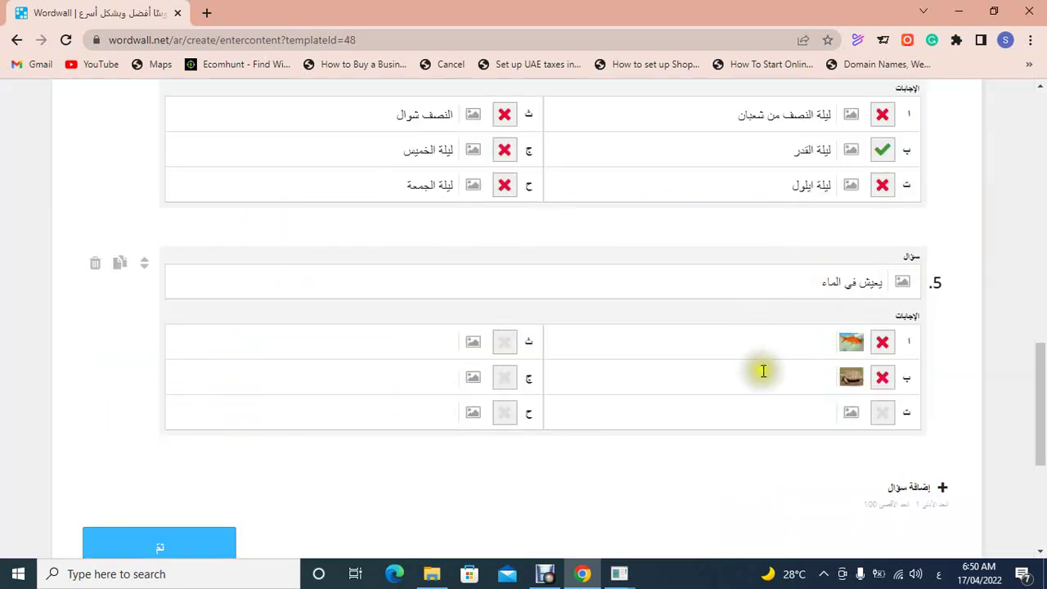
Step: Search for pictures of "تمساح" and use a crocodile picture as the third answer of question 5
left_click(849, 413)
left_click(710, 206)
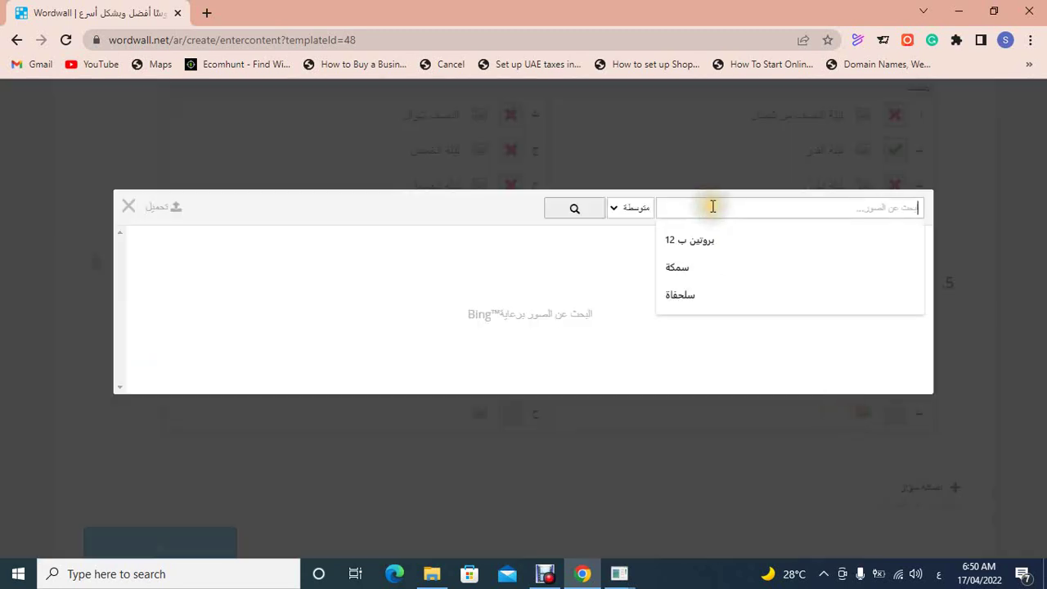
type("تمساح")
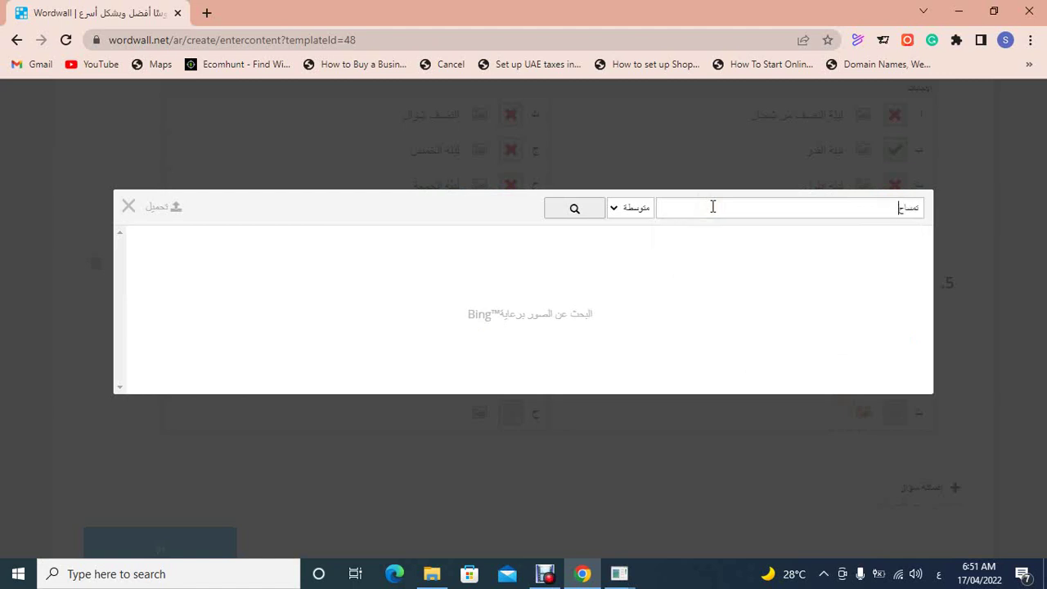
key("Return")
left_click(703, 270)
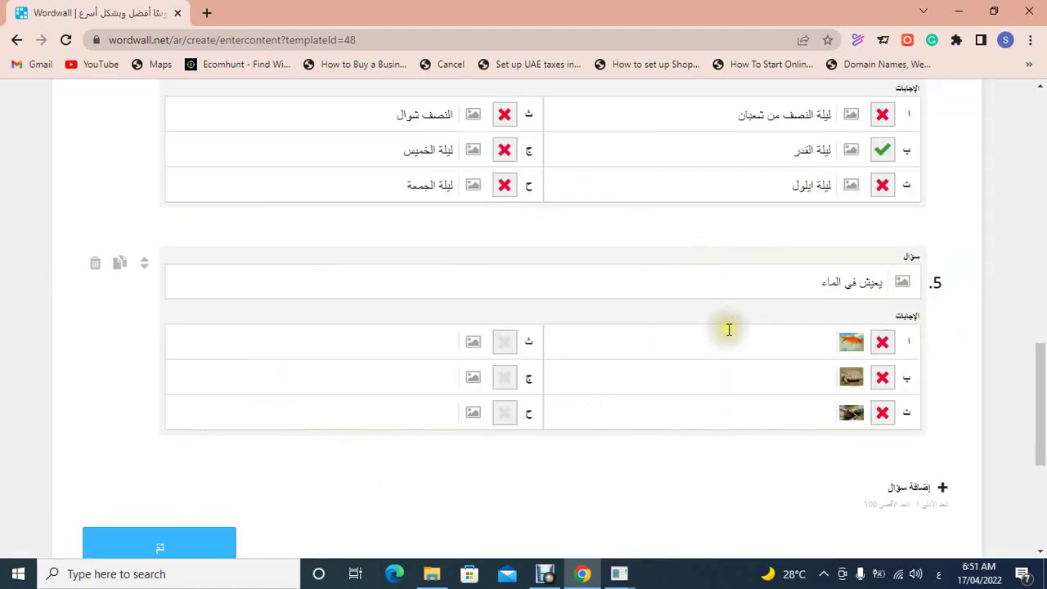
Step: Search for pictures of "كلب" and use the brown-and-white dog picture as the fourth answer of question 5
left_click(467, 343)
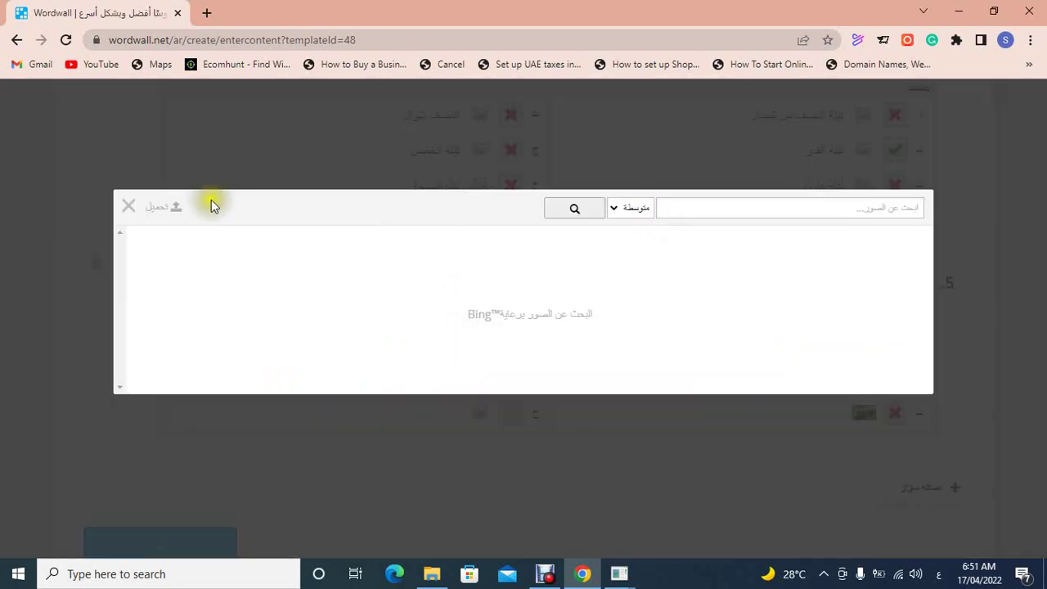
left_click(712, 209)
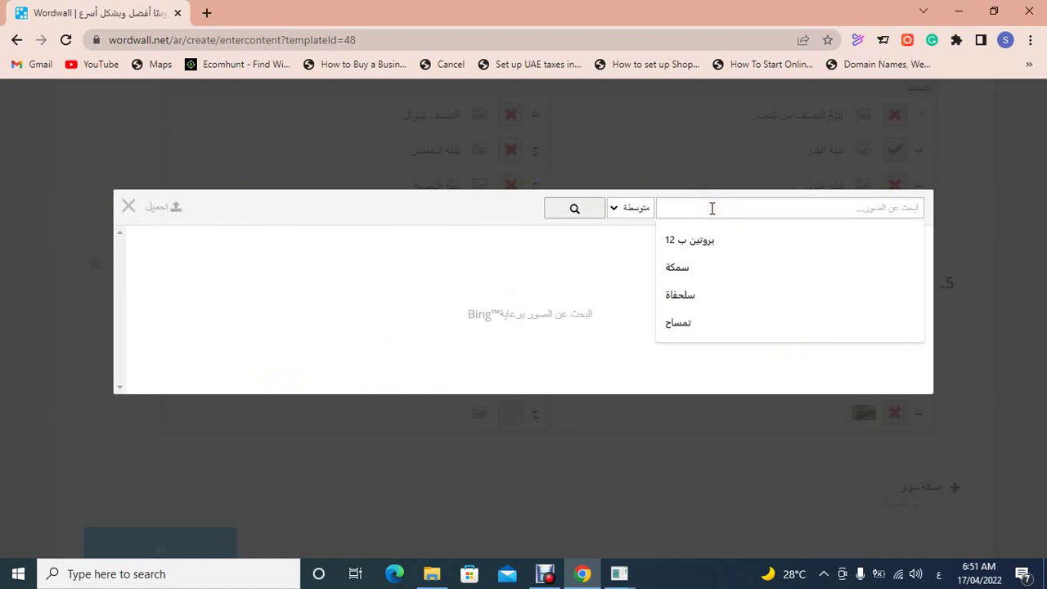
type("كلب")
key("Return")
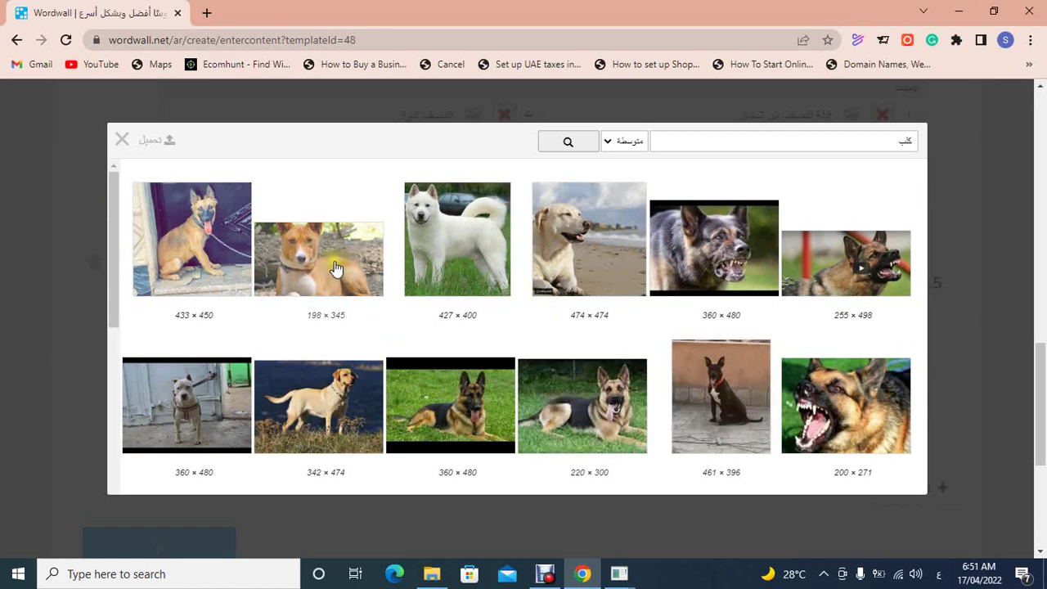
scroll(736, 384, "down", 2)
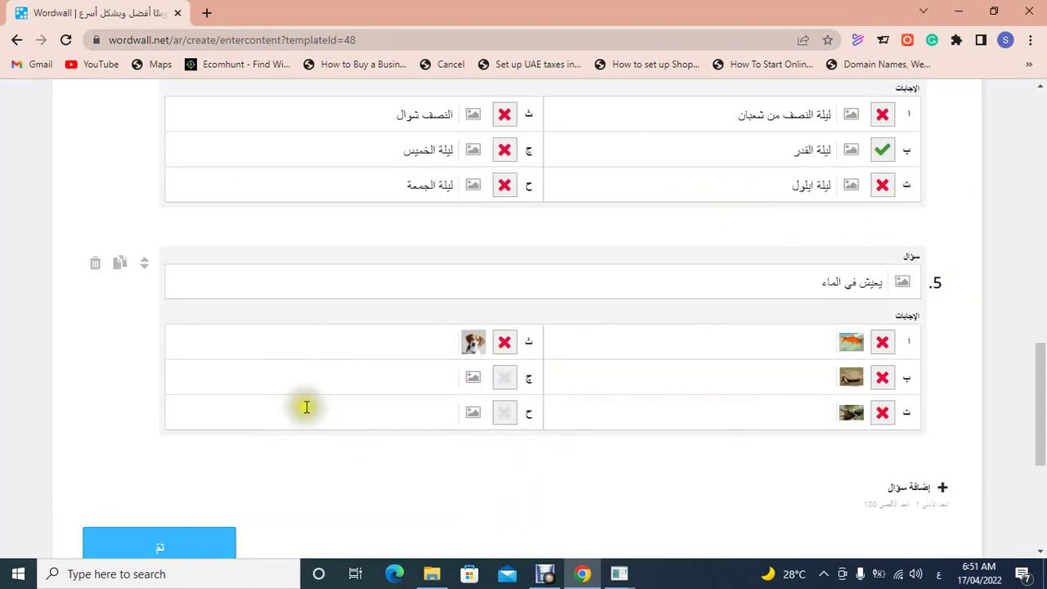
Step: Search for pictures of "قطه" and use a white cat picture as the fifth answer of question 5
left_click(472, 381)
left_click(719, 208)
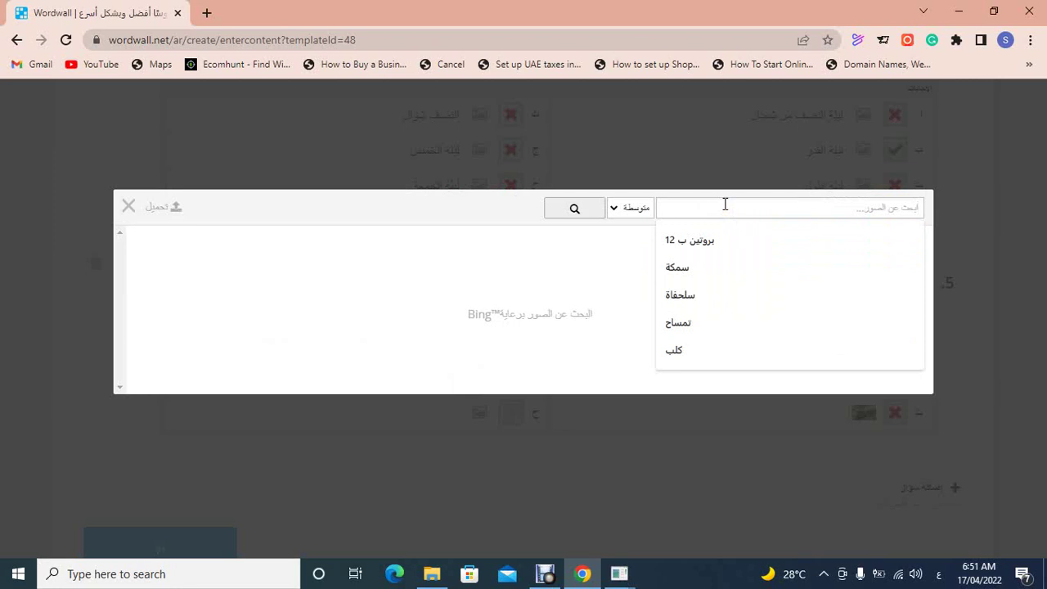
type("قطه")
key("Return")
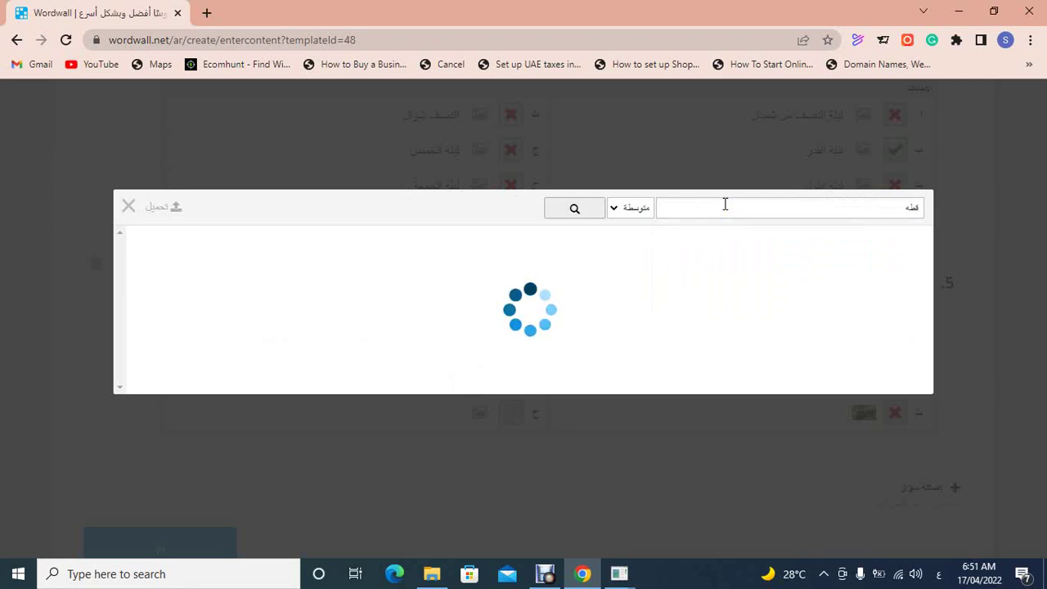
left_click(802, 226)
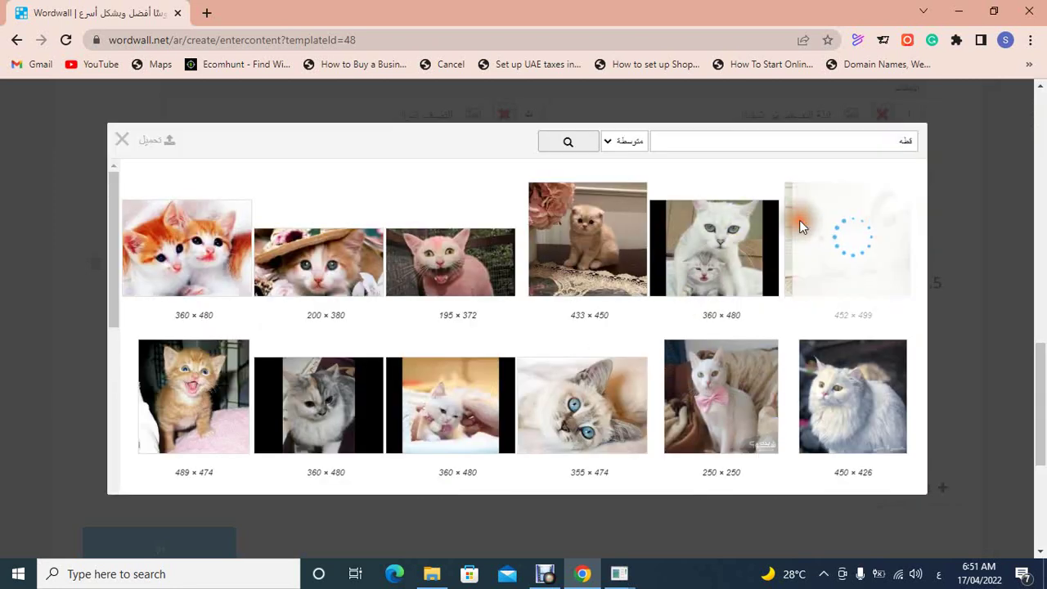
Step: Search for pictures of "البطريق" and use the single-penguin picture as the sixth answer of question 5
left_click(471, 415)
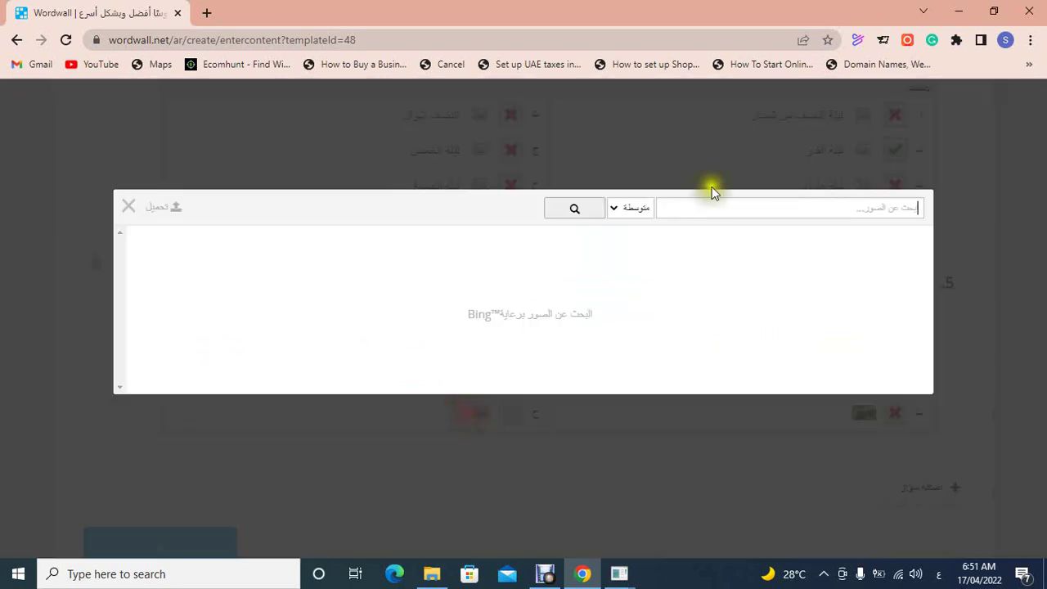
left_click(722, 200)
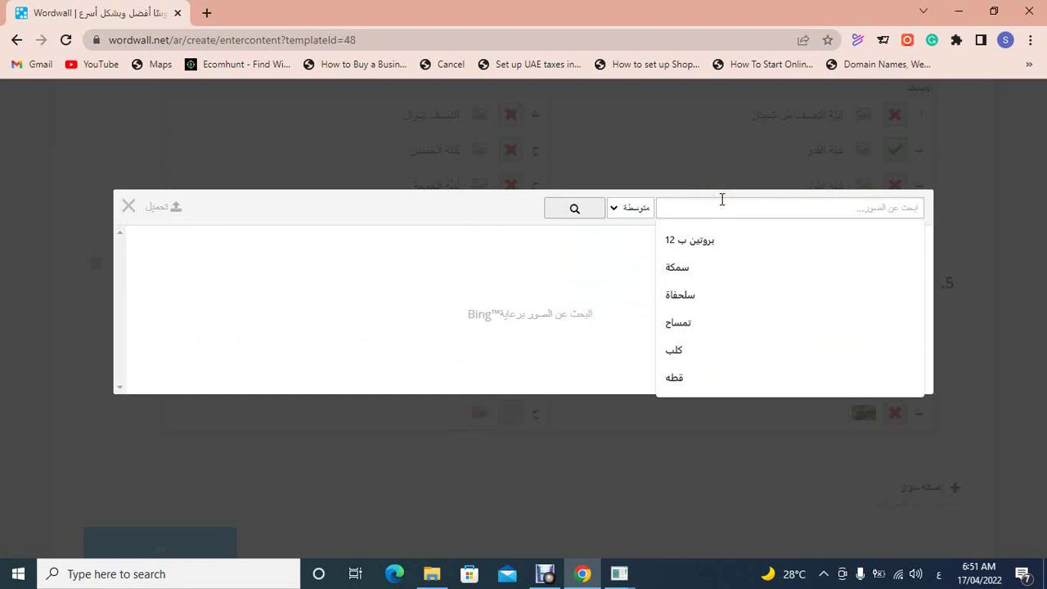
type("البطريق")
key("Return")
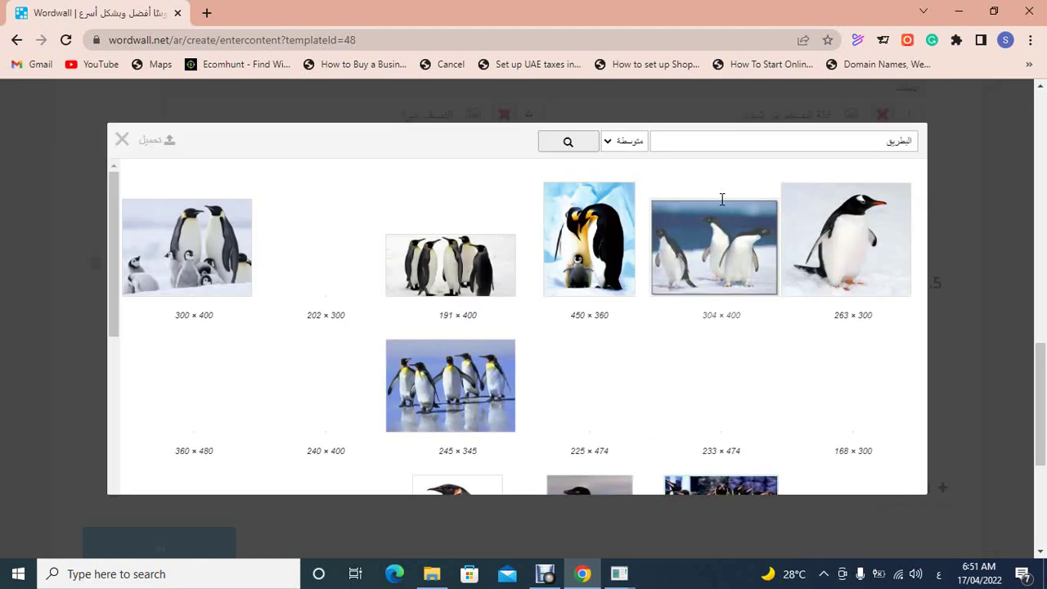
left_click(834, 233)
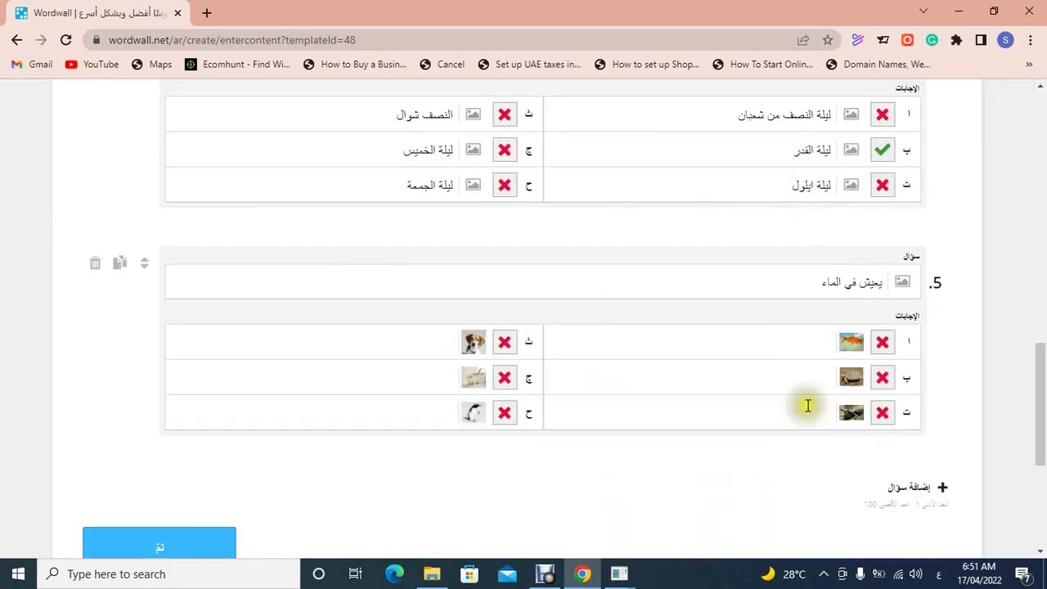
Step: Mark the fish, penguin, crocodile and turtle as correct and require students to choose "جميع الإجابات الصحيحة"
left_click(884, 344)
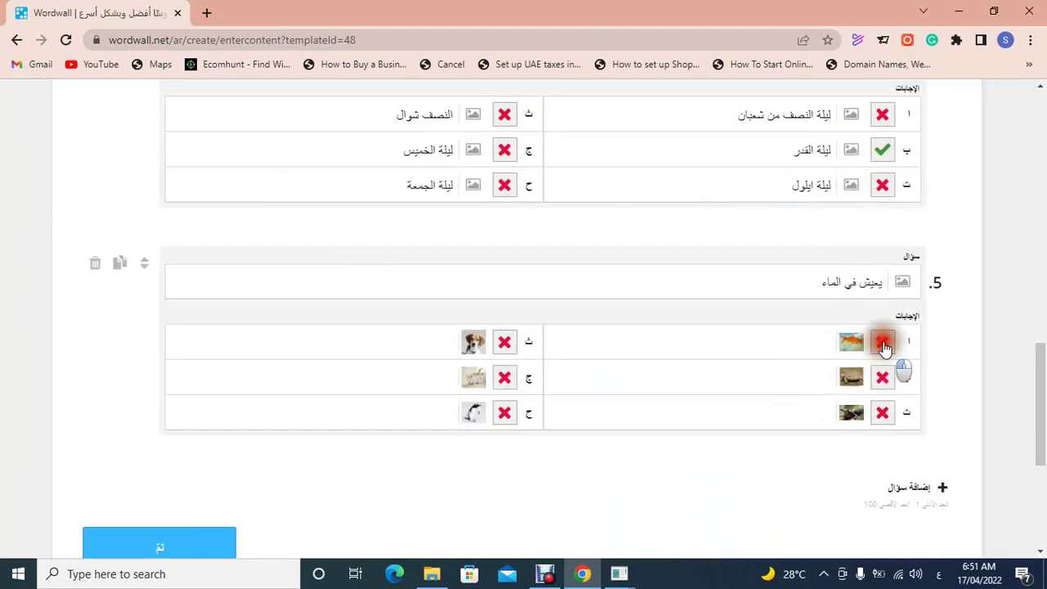
left_click(505, 414)
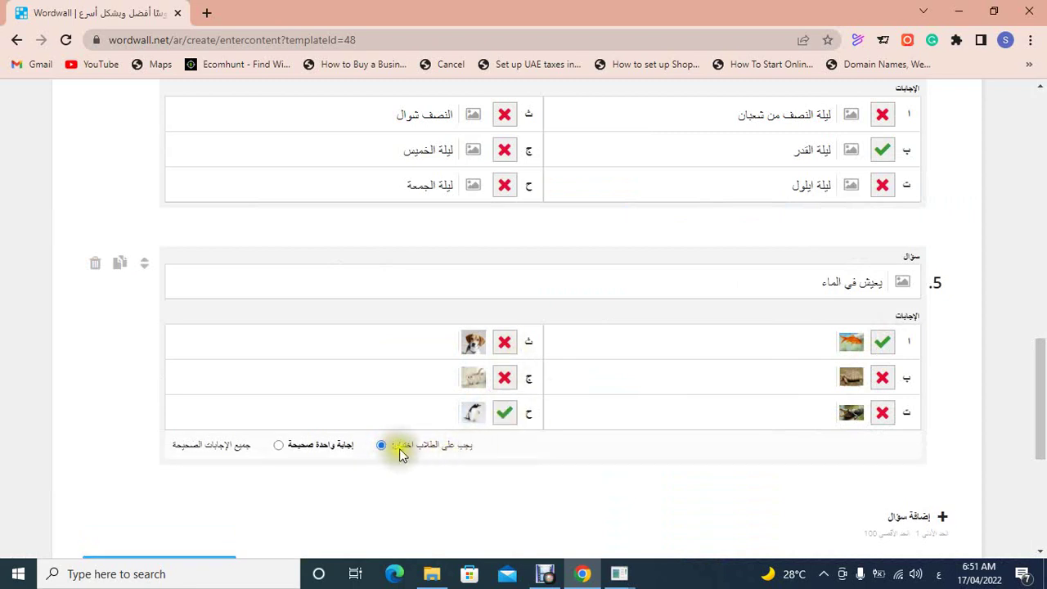
left_click(279, 445)
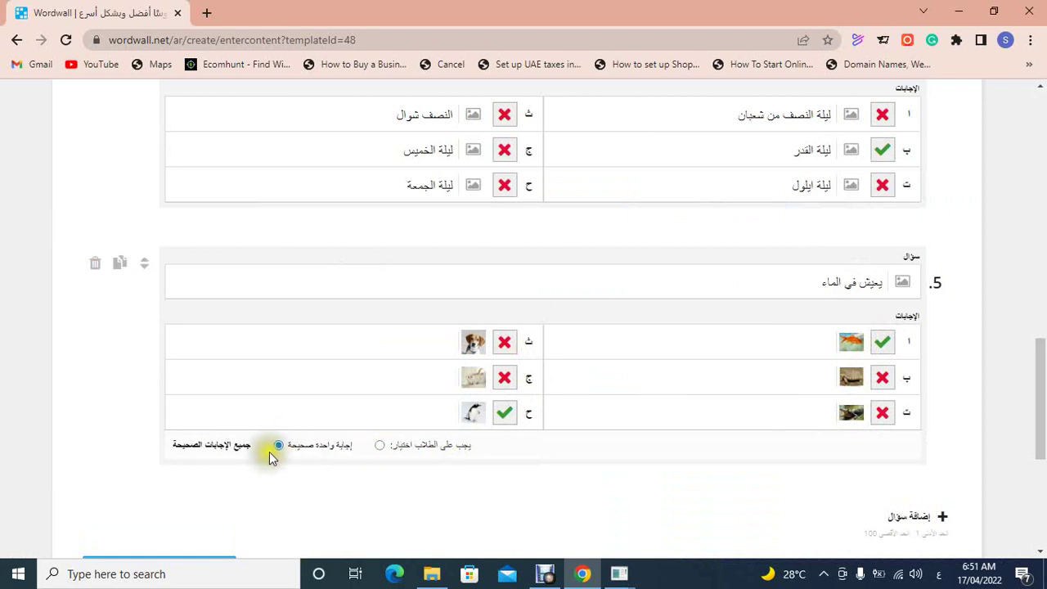
left_click(883, 414)
left_click(883, 377)
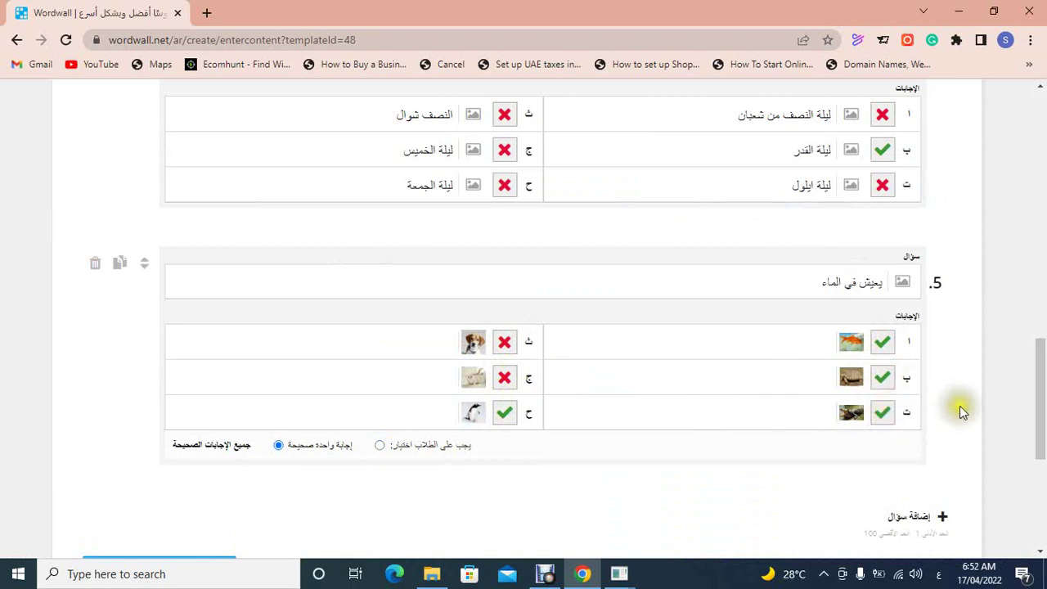
Step: Finish editing the quiz content and start the "لعبة الطائرة" game
scroll(966, 414, "down", 1)
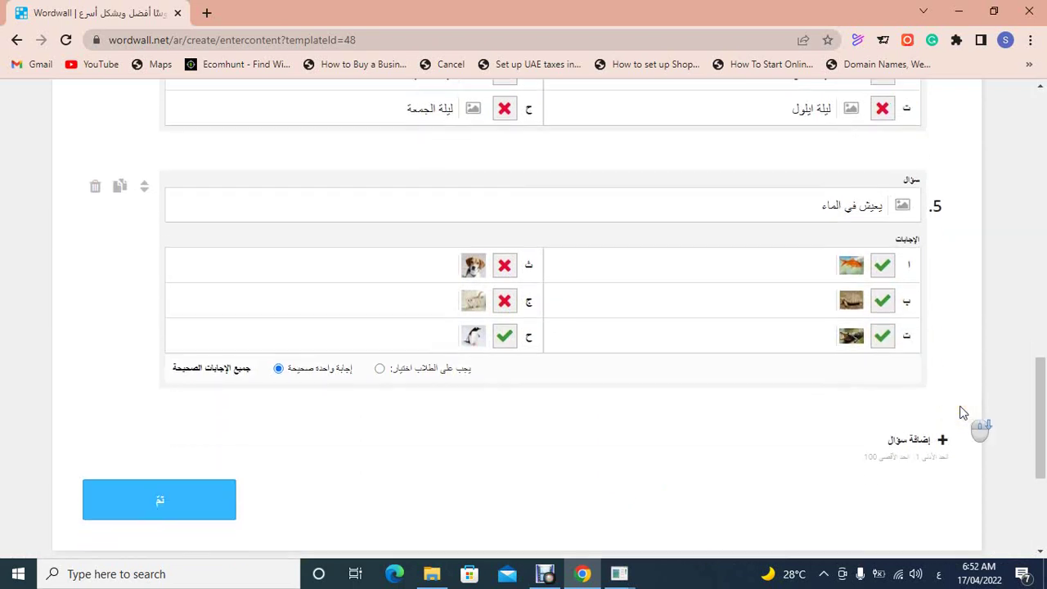
left_click(185, 504)
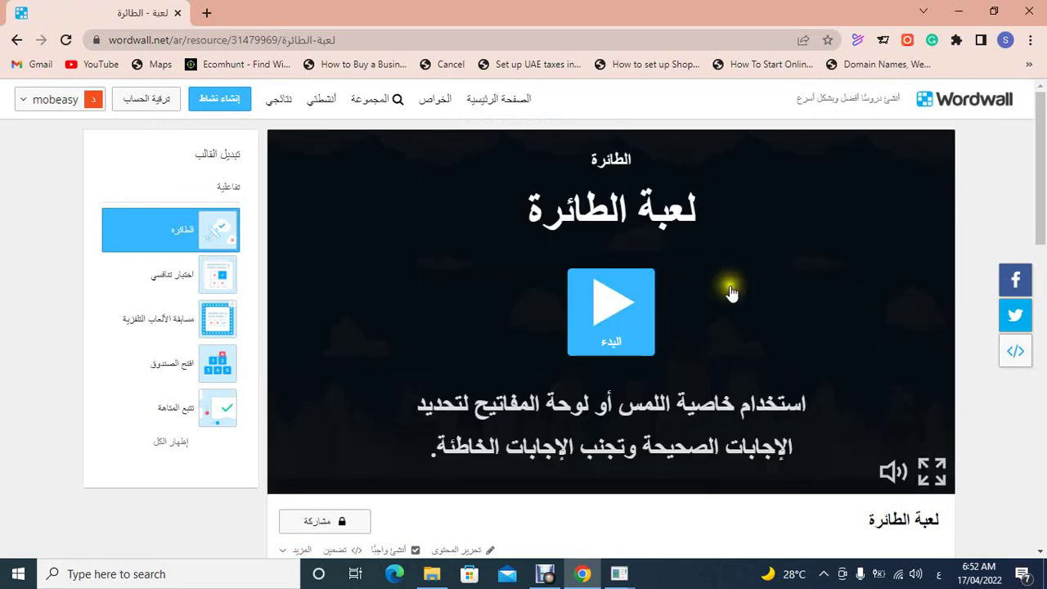
left_click(619, 308)
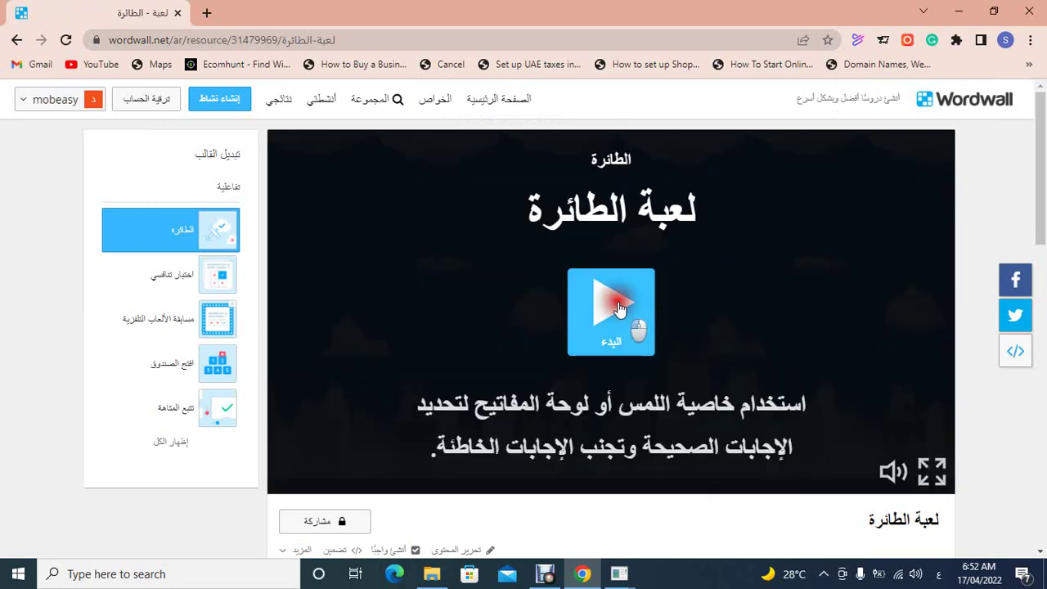
Step: Steer the plane to the "ليلة القدر" cloud to answer the question "ليلة خير من الف شهر...."
left_click(891, 472)
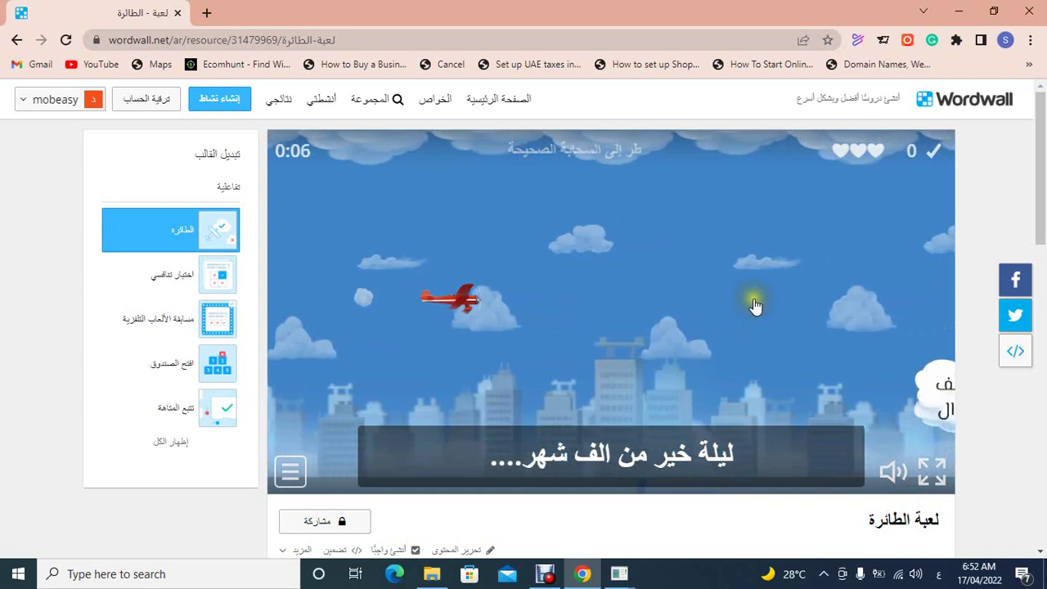
left_click(763, 399)
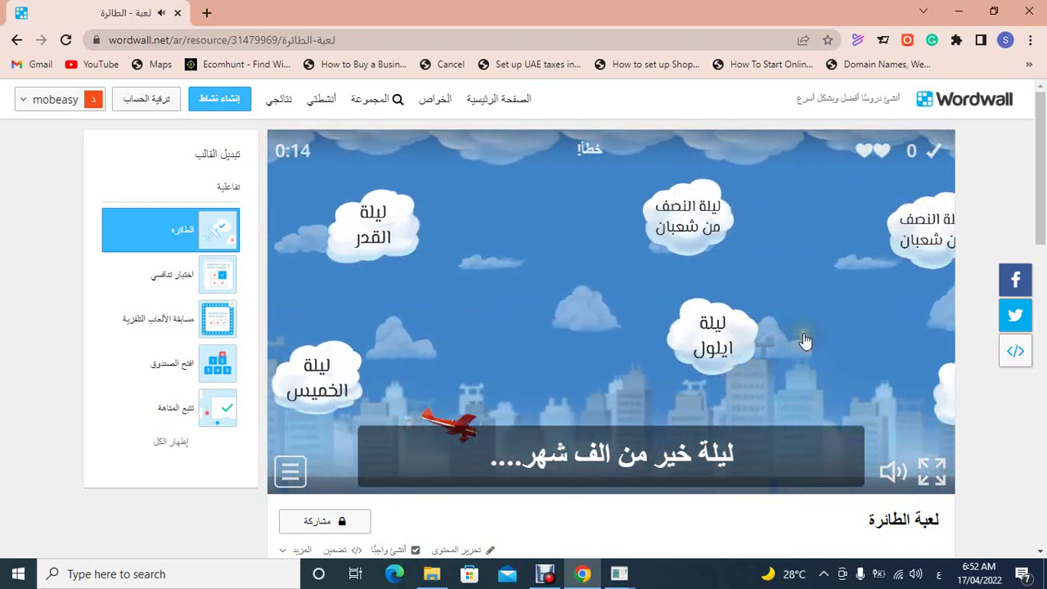
left_click(779, 336)
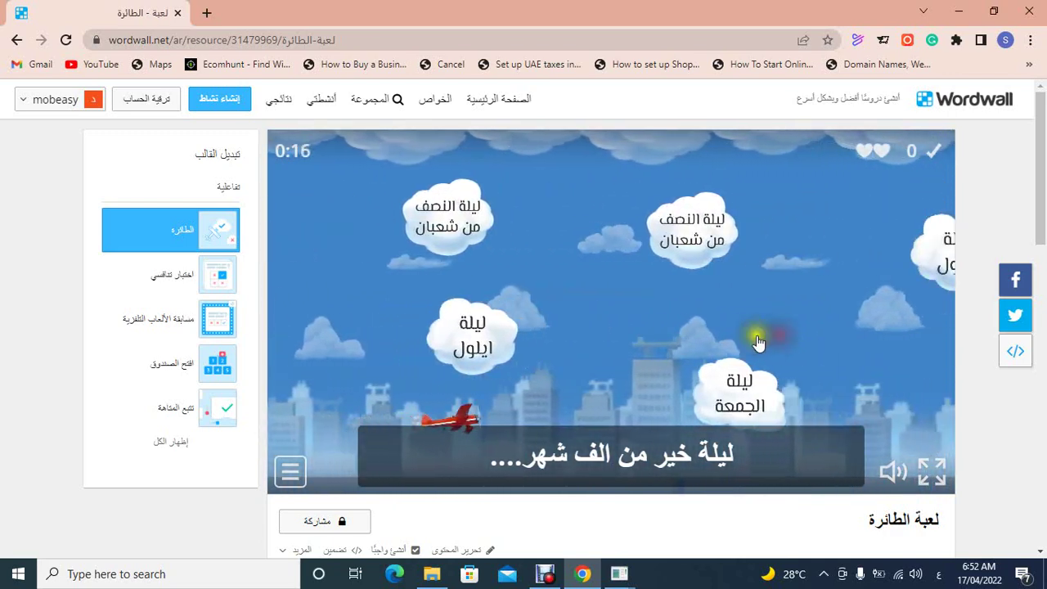
left_click(714, 325)
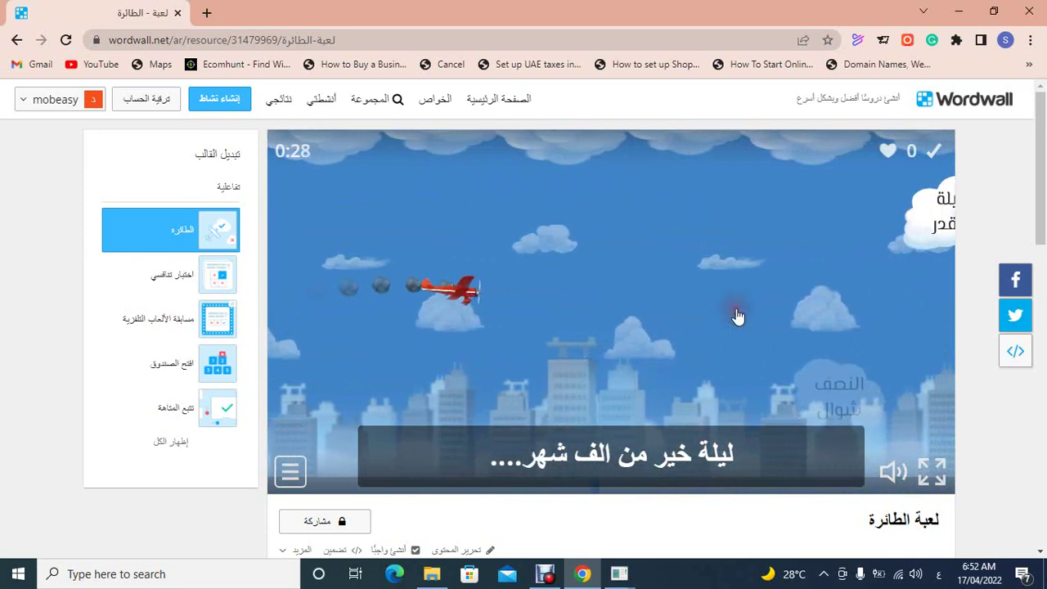
left_click(756, 238)
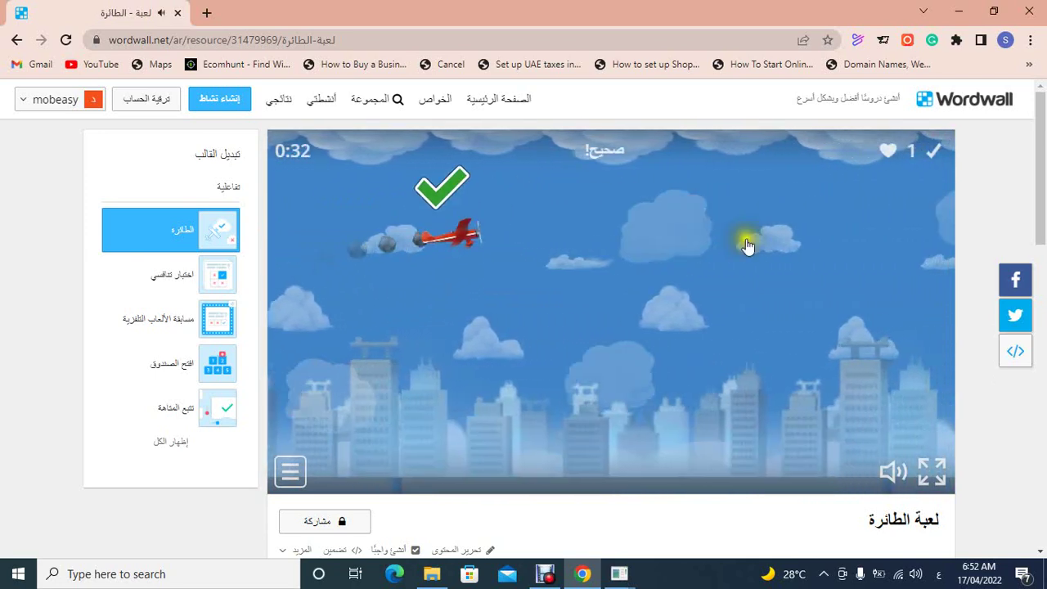
Step: Steer the plane toward the "بروتين ب 12" cloud to answer the question "ما هو افضل بروتين للجسم"
left_click(715, 370)
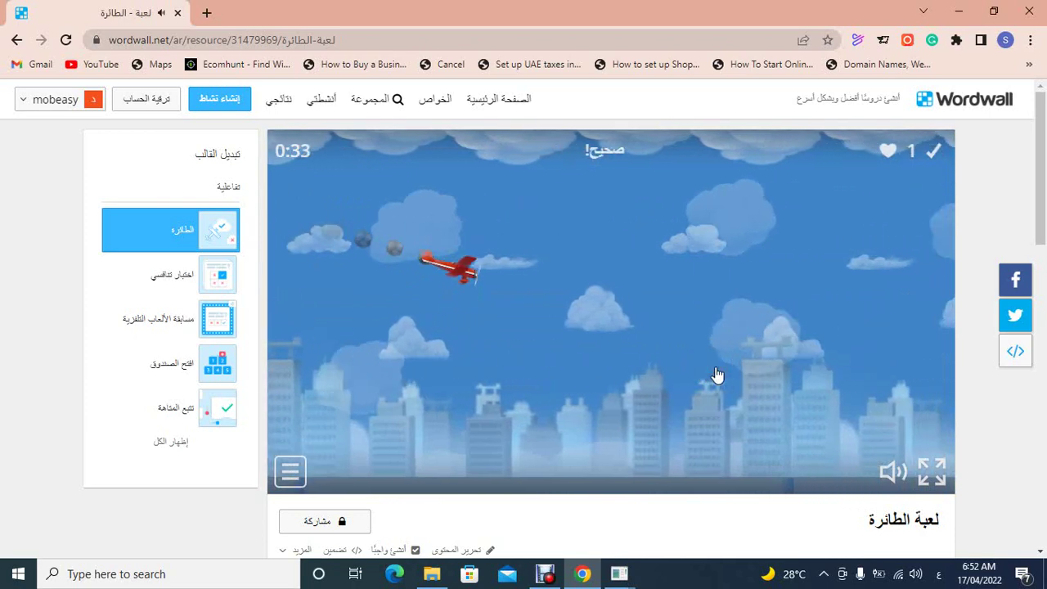
left_click(717, 327)
left_click(717, 328)
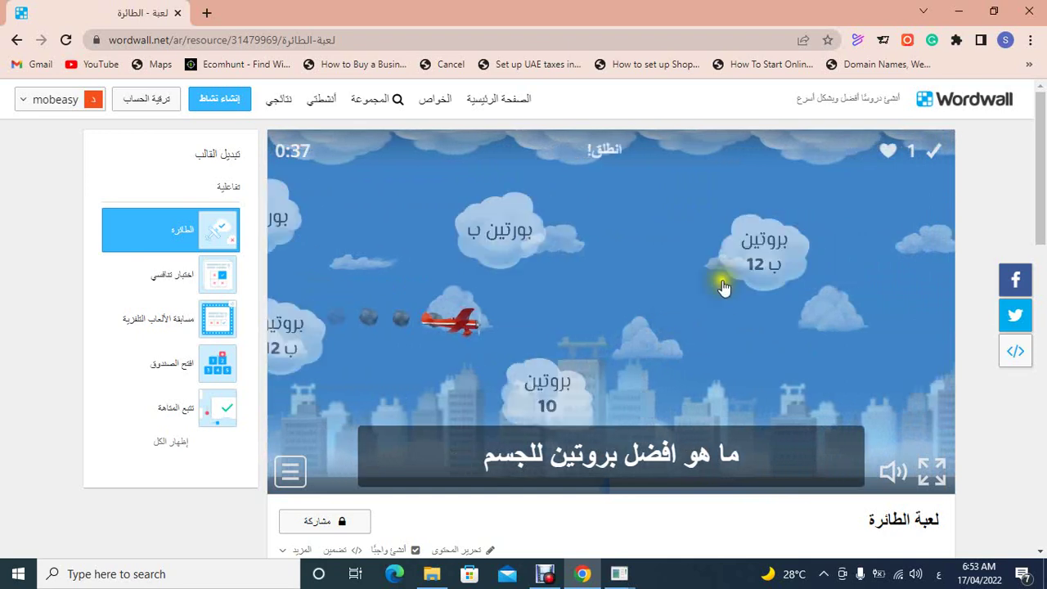
left_click(724, 278)
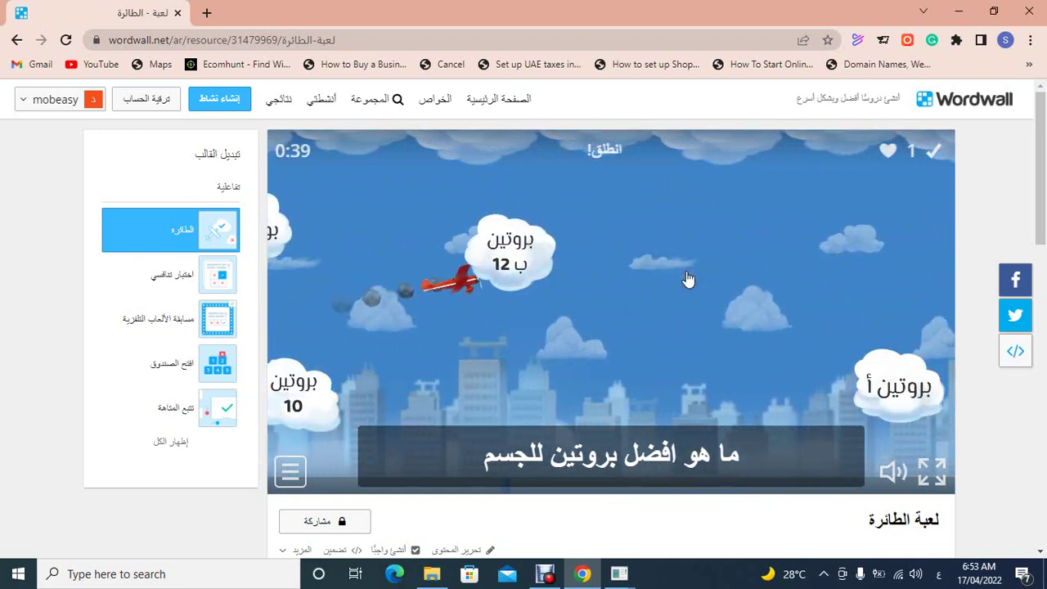